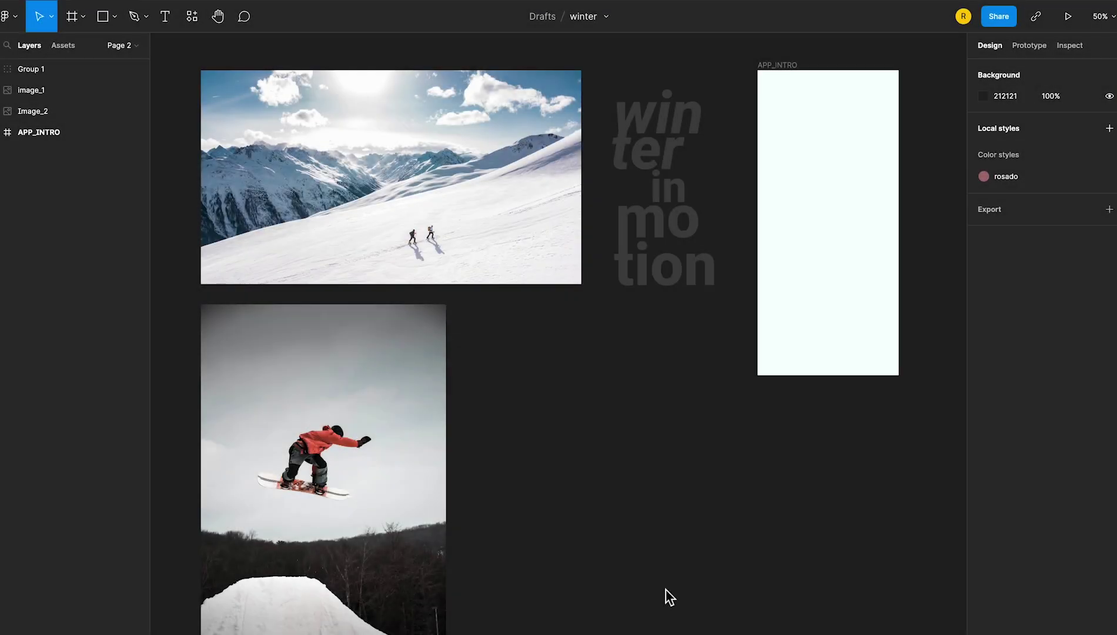
Preview the 428×926 APP_INTRO frame on an iPhone 14 Plus in the Red model
scroll(668, 488, up, 1)
click(790, 86)
click(1029, 45)
click(963, 133)
click(1030, 94)
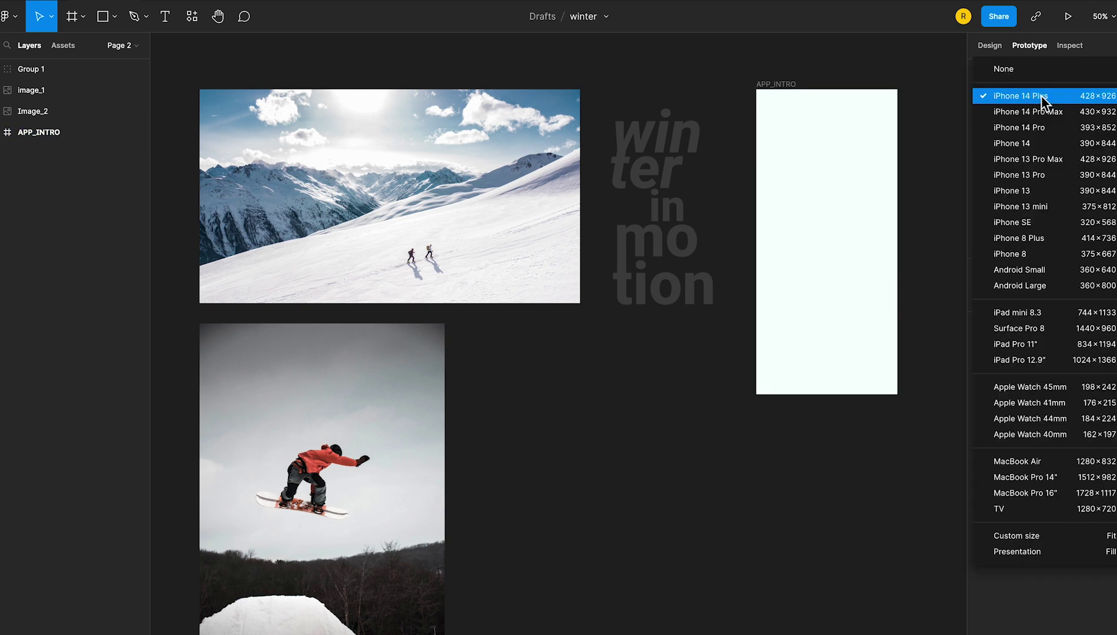
click(1040, 95)
click(1001, 138)
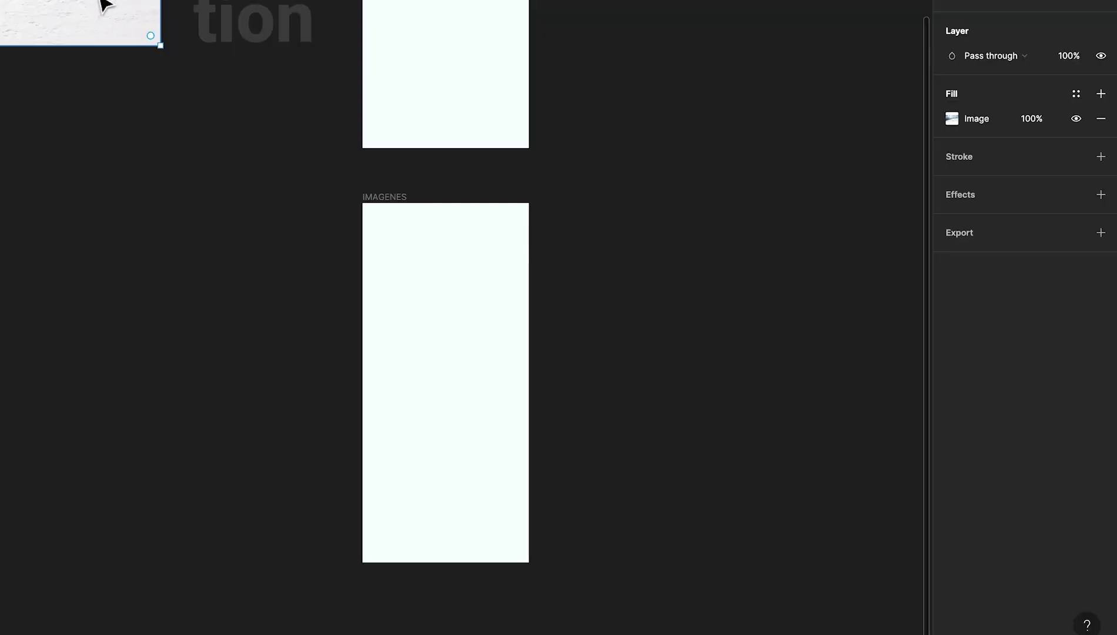
Drop the skiers snow photo into the IMAGENES frame and paste a copy of the frame beside it
mouse_move(101, 3)
mouse_down()
mouse_move(415, 319)
mouse_move(448, 399)
mouse_up()
key(Escape)
click(393, 200)
key(ctrl+v)
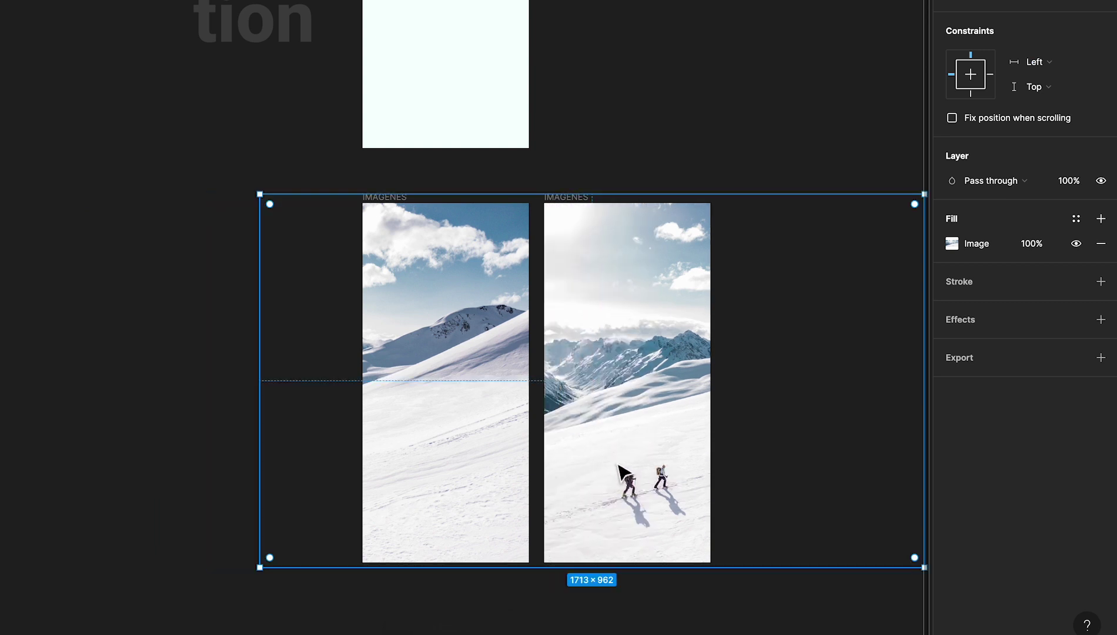
Set the right IMAGENES frame's layer opacity to 20%
key(Escape)
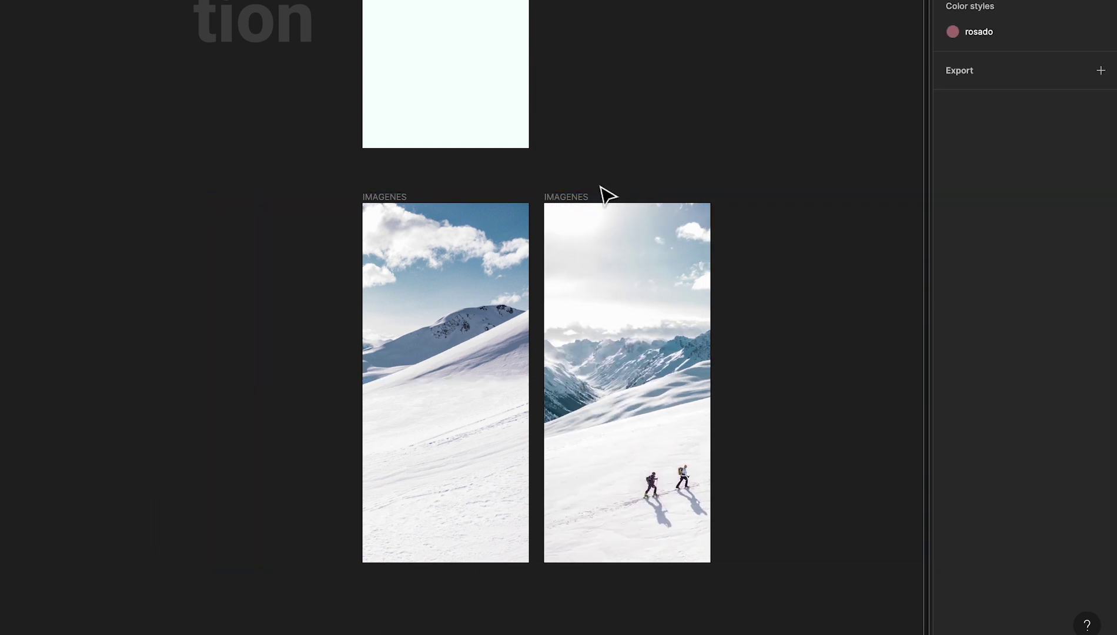
click(581, 198)
click(1070, 181)
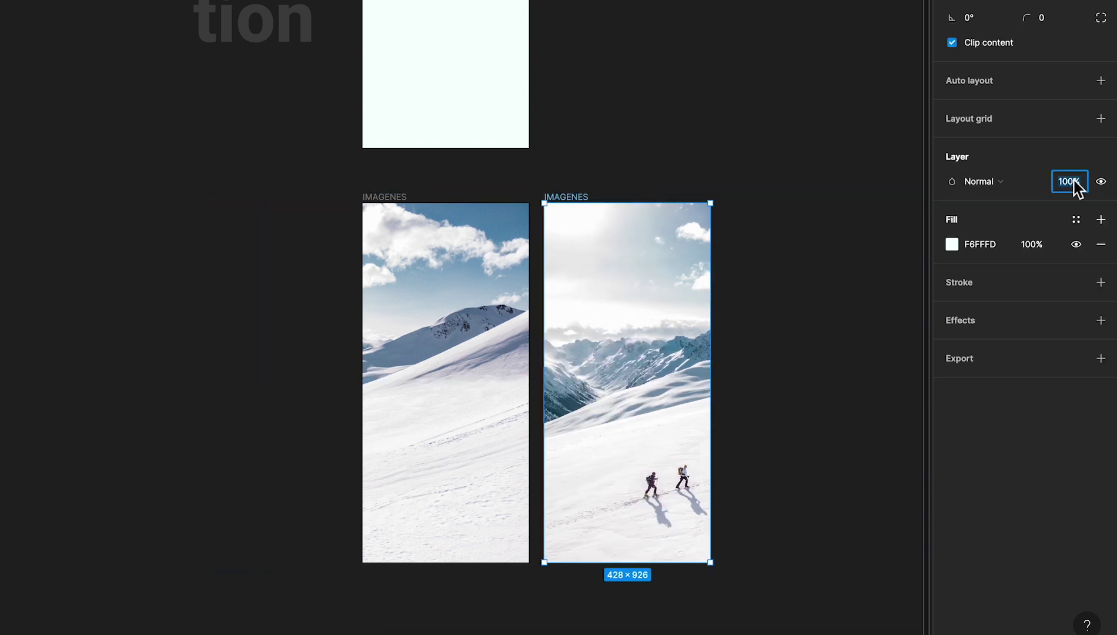
text(20)
key(Return)
Copy the dimmed IMAGENES frame and paste another duplicate
click(821, 116)
click(586, 198)
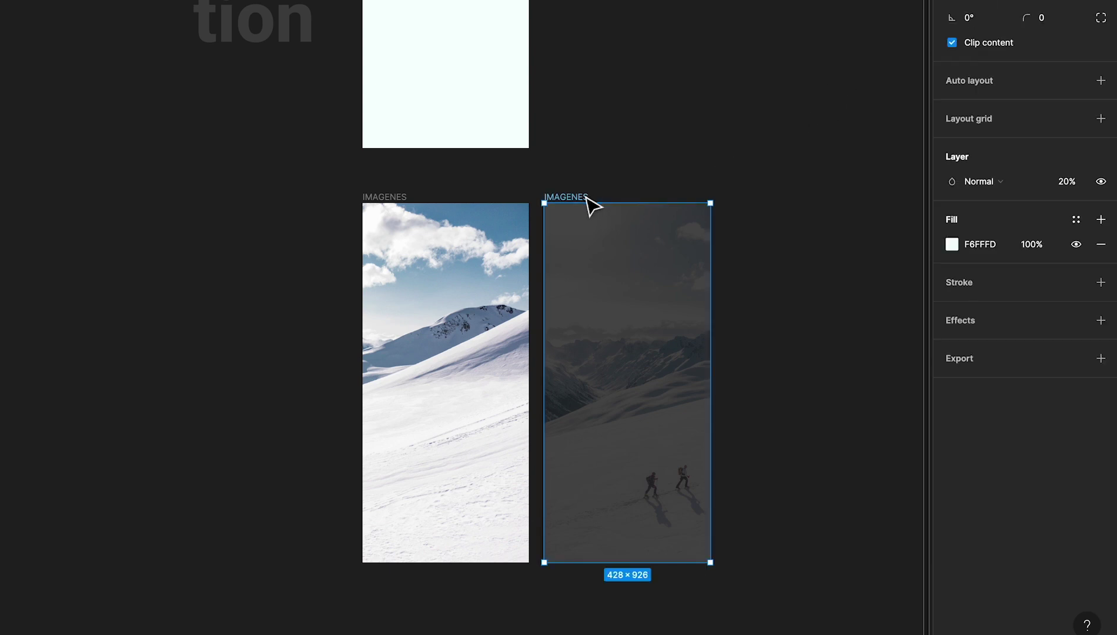
key(ctrl+c)
key(ctrl+v)
Drop the snowboarder photo into the third IMAGENES frame, then enlarge and position it
click(822, 291)
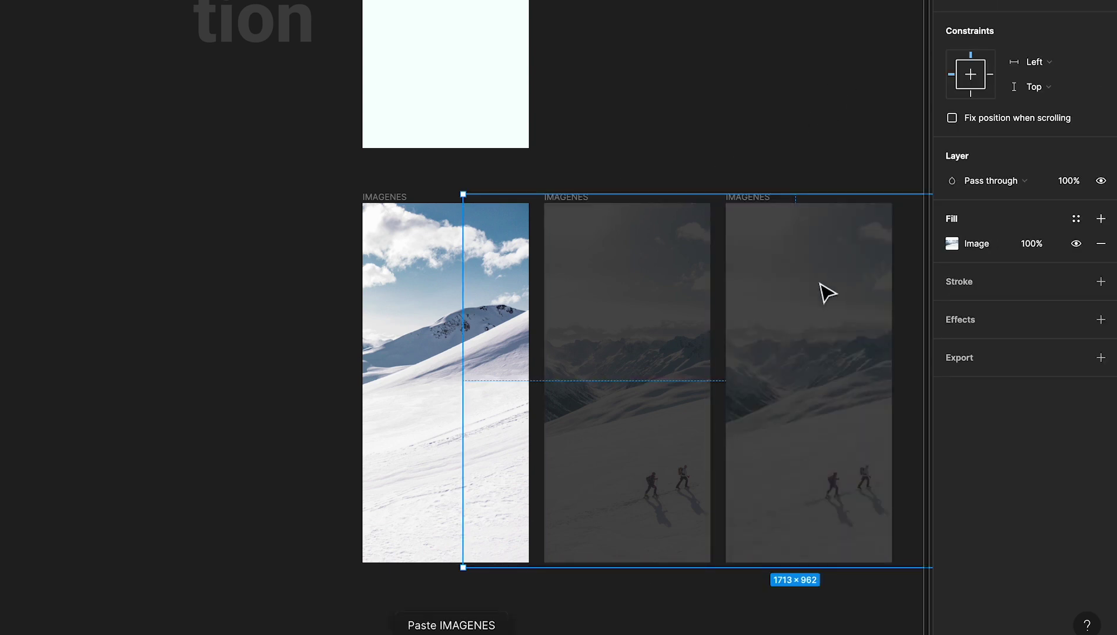
key(Escape)
mouse_move(13, 267)
mouse_down()
mouse_move(827, 332)
mouse_move(782, 375)
mouse_move(443, 319)
mouse_move(464, 315)
mouse_up()
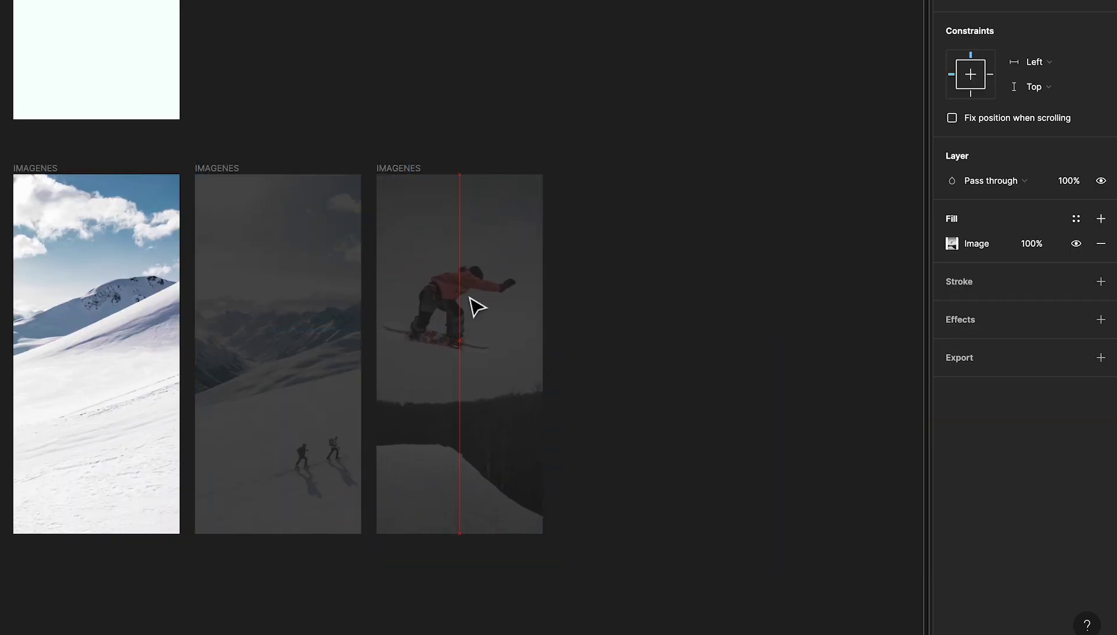
key(shift+Down)
key(shift+Down)
key(shift+Down)
key(shift+Down)
key(shift+Down)
key(shift+Down)
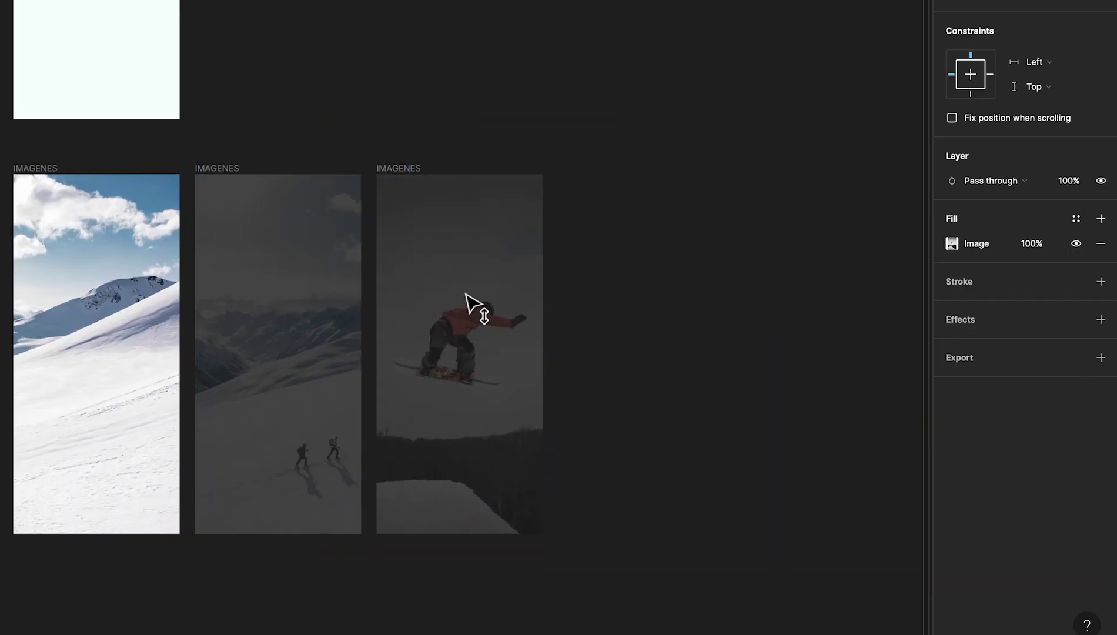
key(shift+Down)
key(shift+Down)
drag(613, 605, 647, 633)
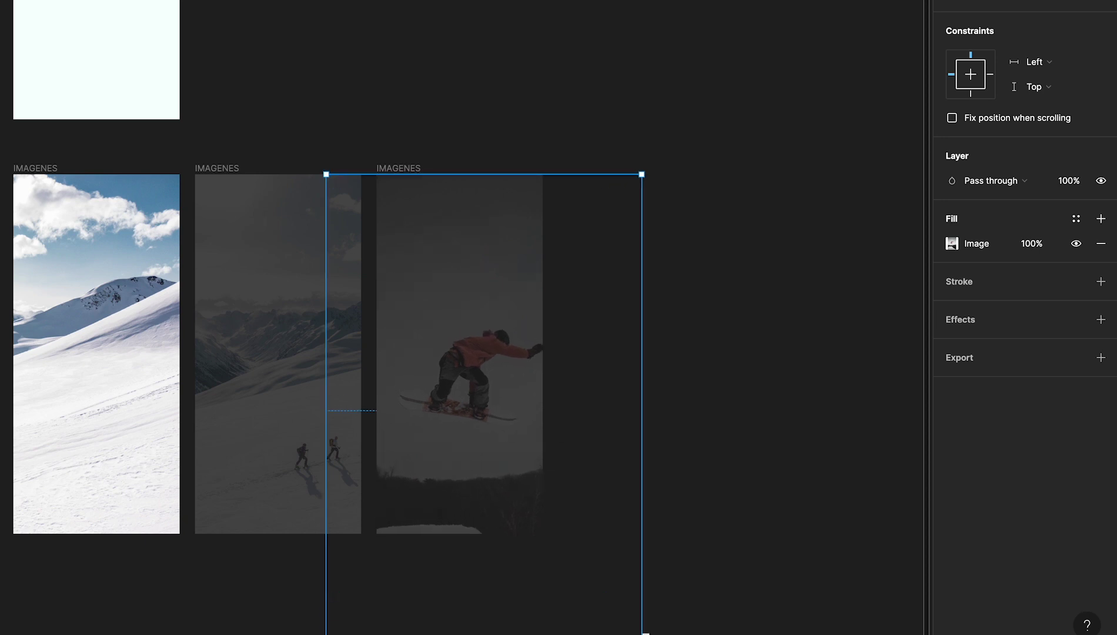
drag(491, 403, 463, 403)
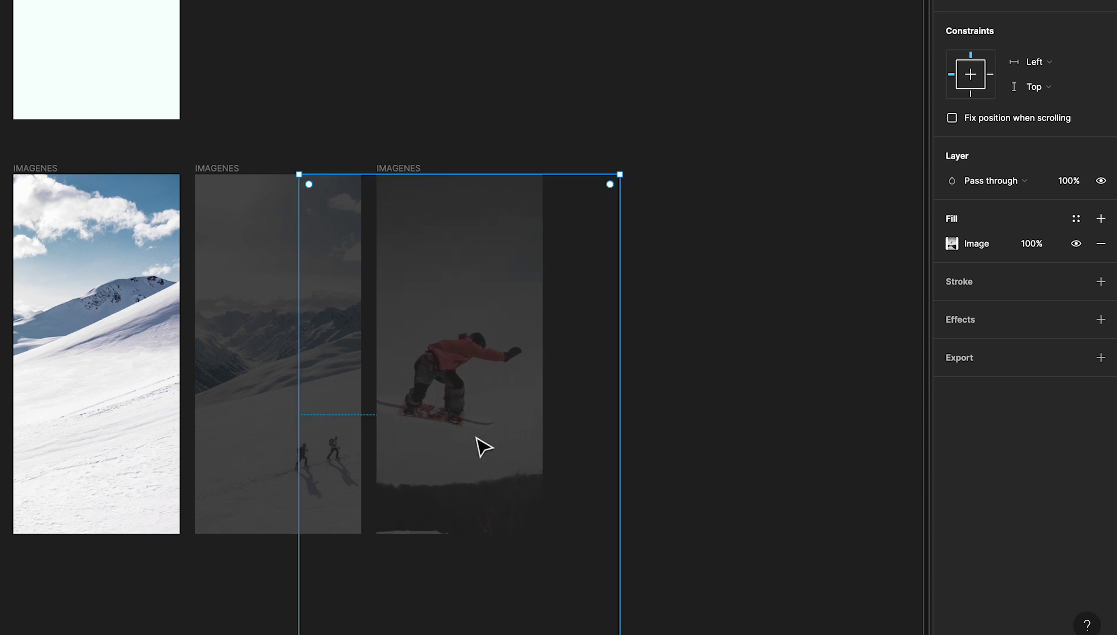
drag(628, 180, 646, 165)
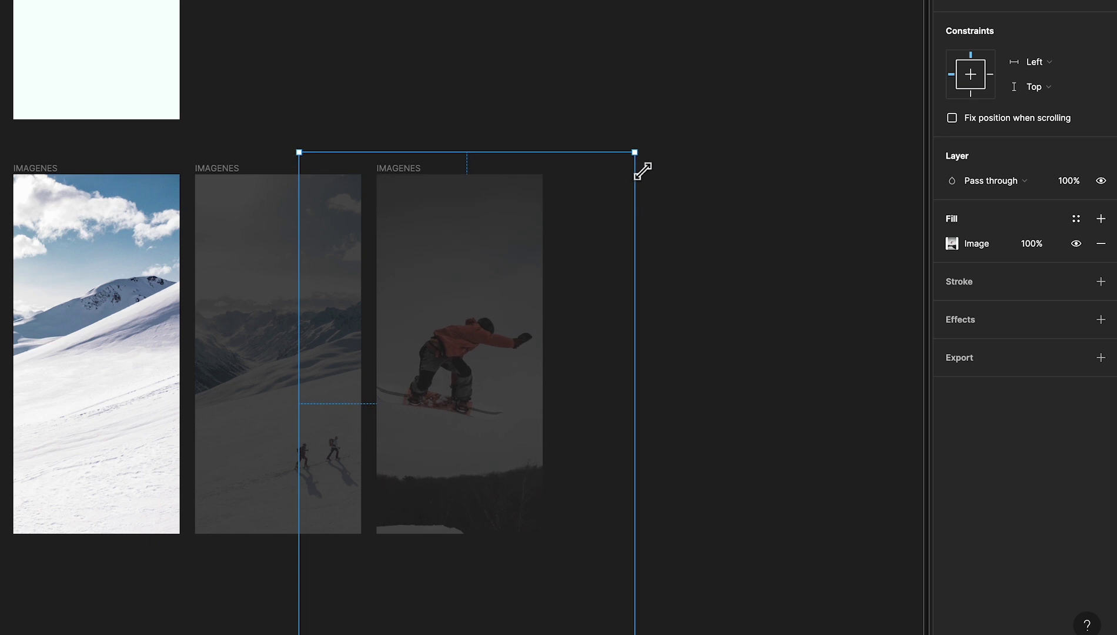
mouse_move(473, 257)
mouse_down()
mouse_move(477, 269)
mouse_move(467, 261)
mouse_up()
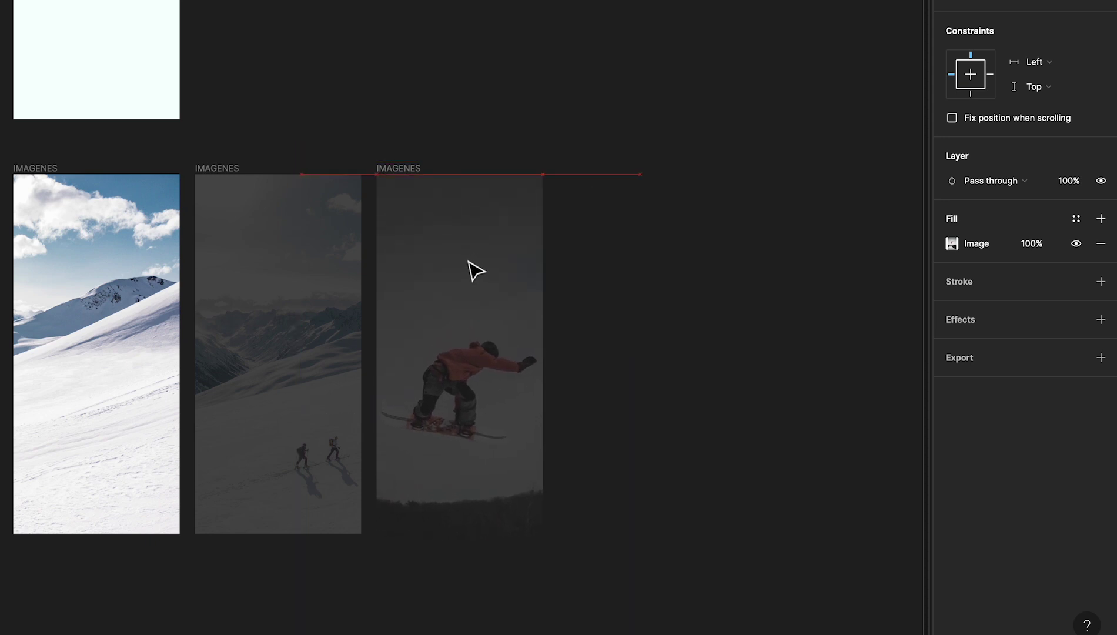
click(509, 107)
Restore the third frame to 100% opacity and paste a copy with the photo moved up
click(413, 170)
click(1072, 185)
text(00)
key(Return)
click(691, 246)
click(399, 169)
key(ctrl+v)
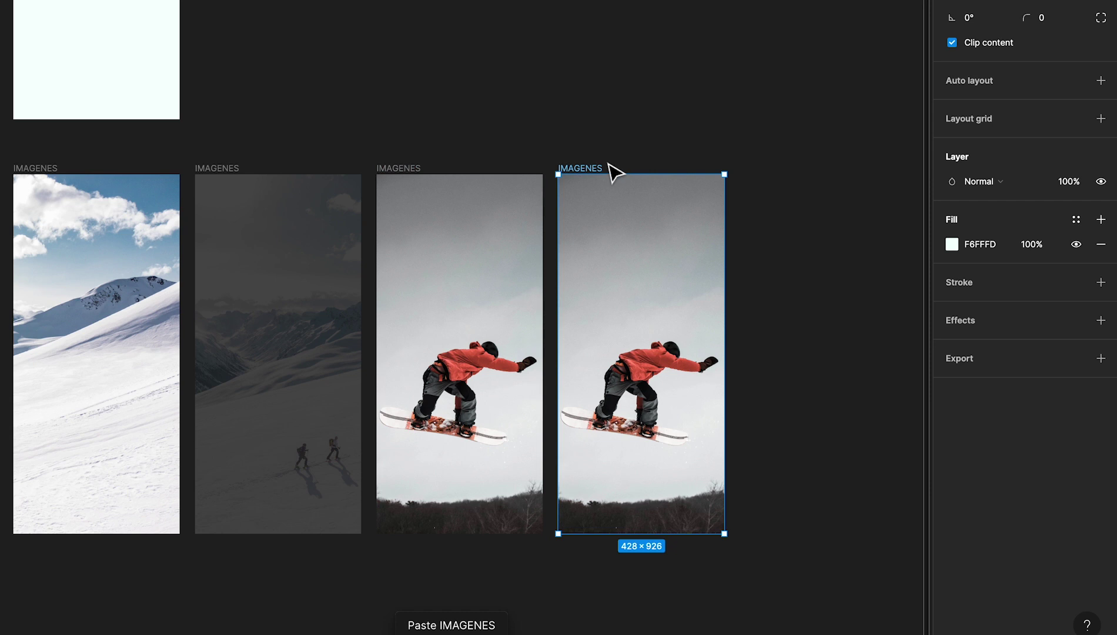
drag(643, 473, 643, 366)
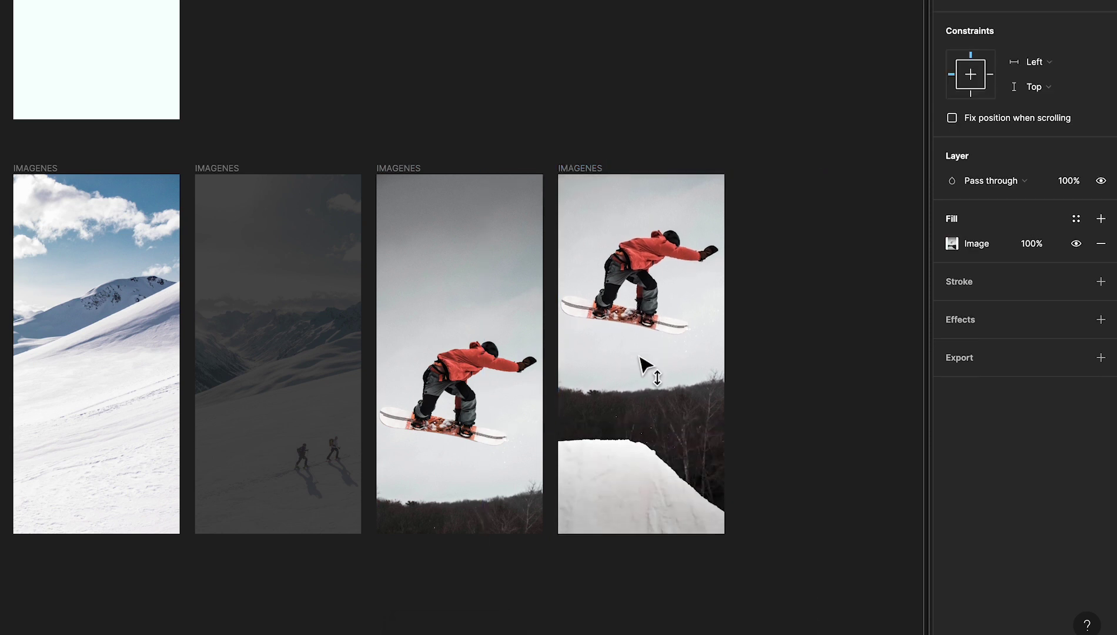
Dim the fourth IMAGENES frame to 20% opacity
click(666, 18)
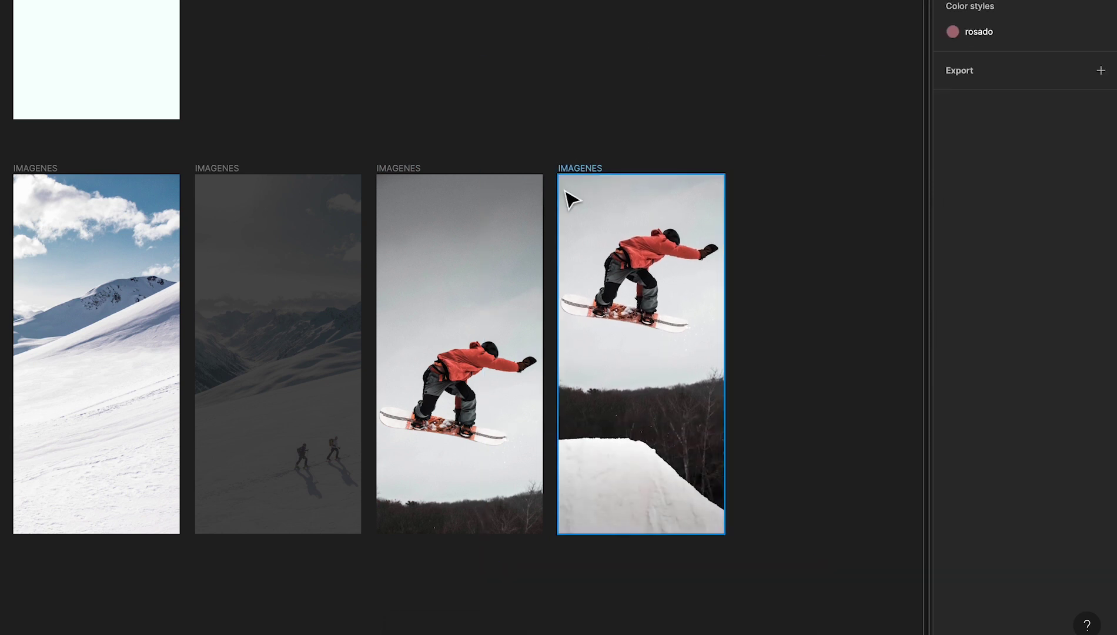
click(580, 168)
click(1069, 182)
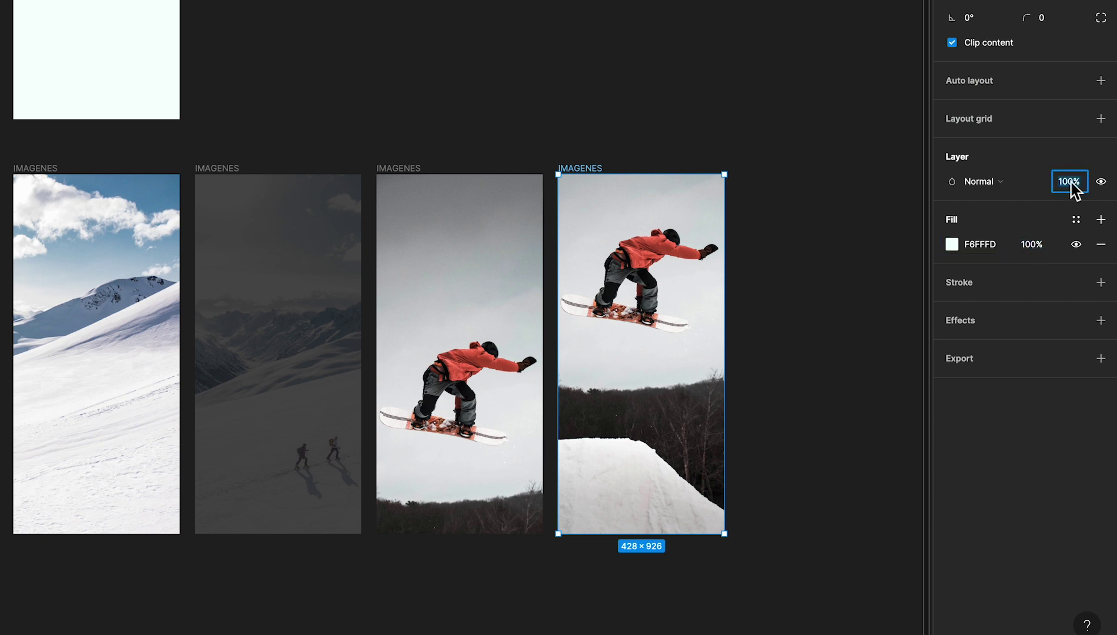
text(20)
key(Return)
Combine all four IMAGENES frames into a component set
click(610, 77)
scroll(656, 59, down, 2)
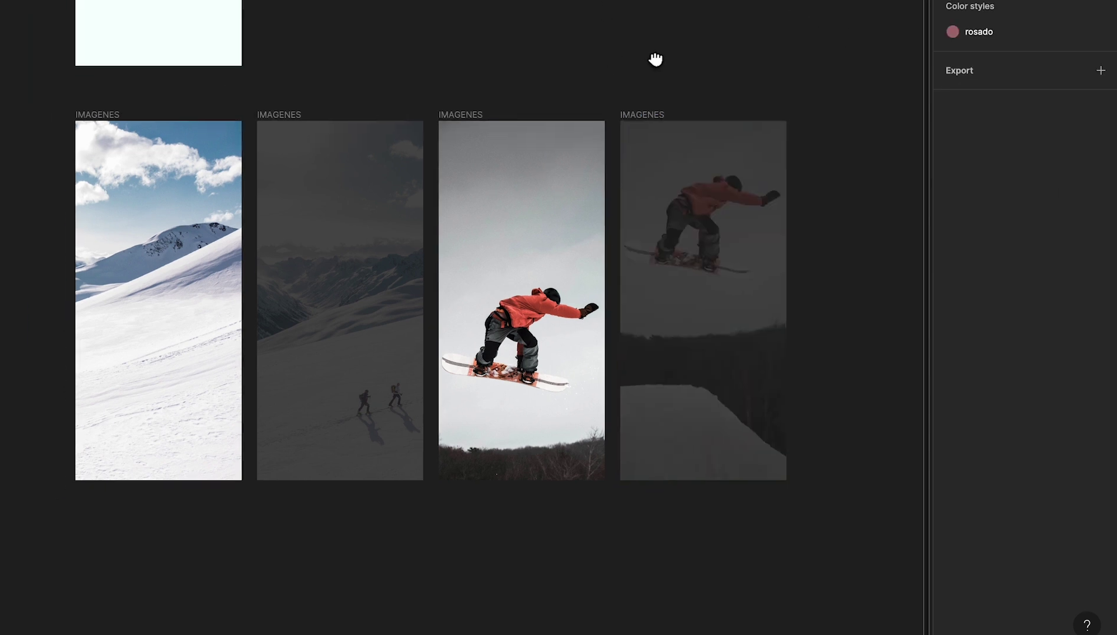
mouse_move(12, 282)
mouse_down()
mouse_move(544, 615)
mouse_move(798, 617)
mouse_up()
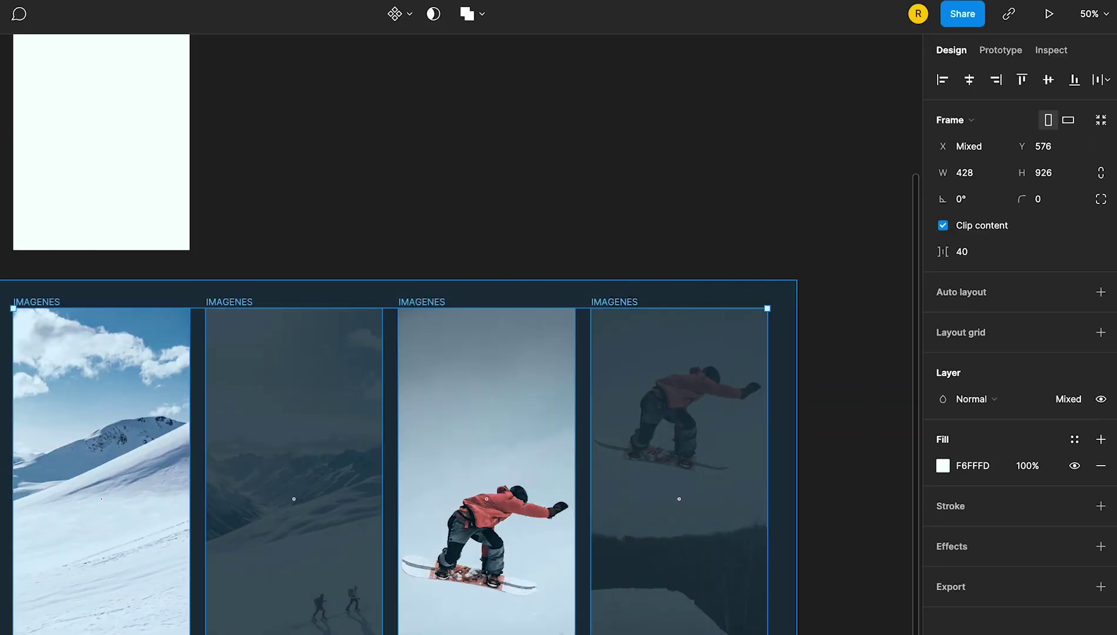
click(410, 15)
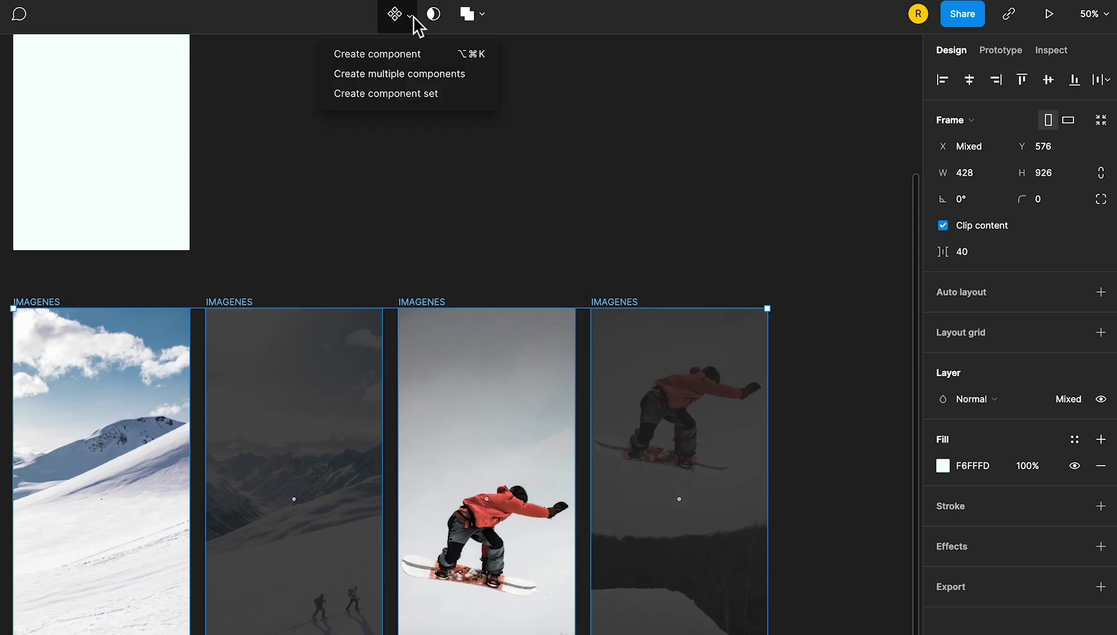
click(384, 95)
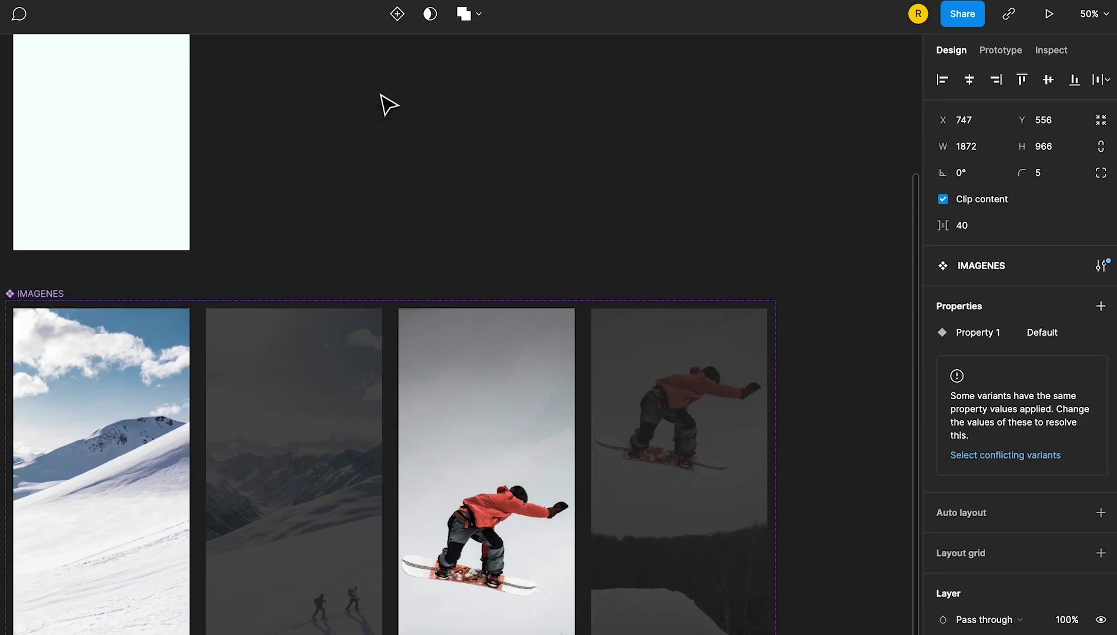
click(496, 184)
Link the first IMAGENES variant to the second with an After delay trigger of 600ms
click(997, 54)
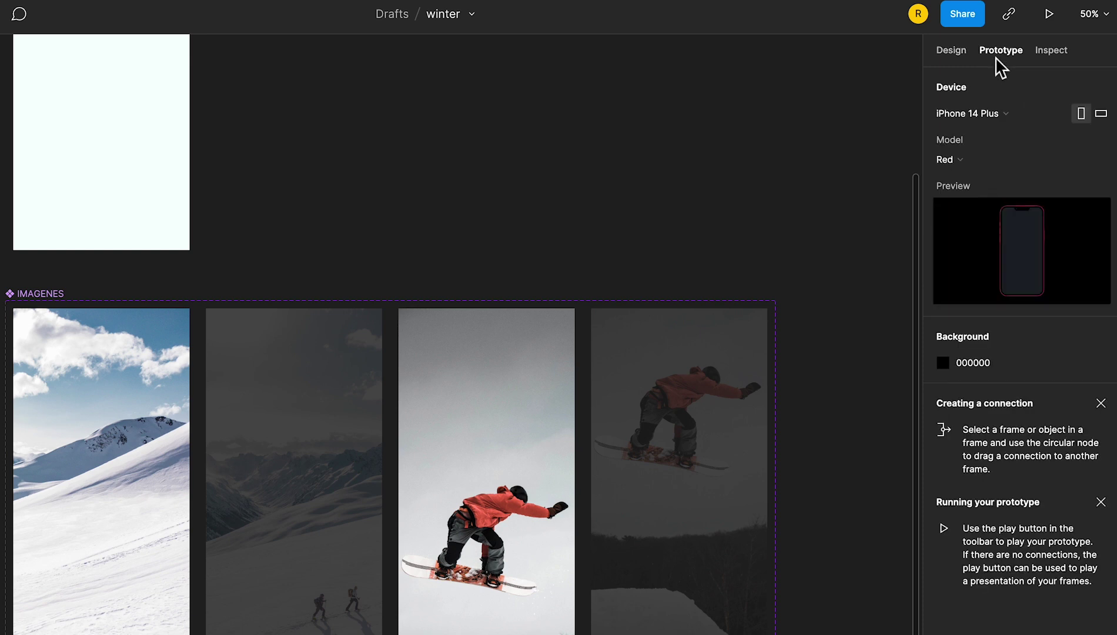
click(141, 539)
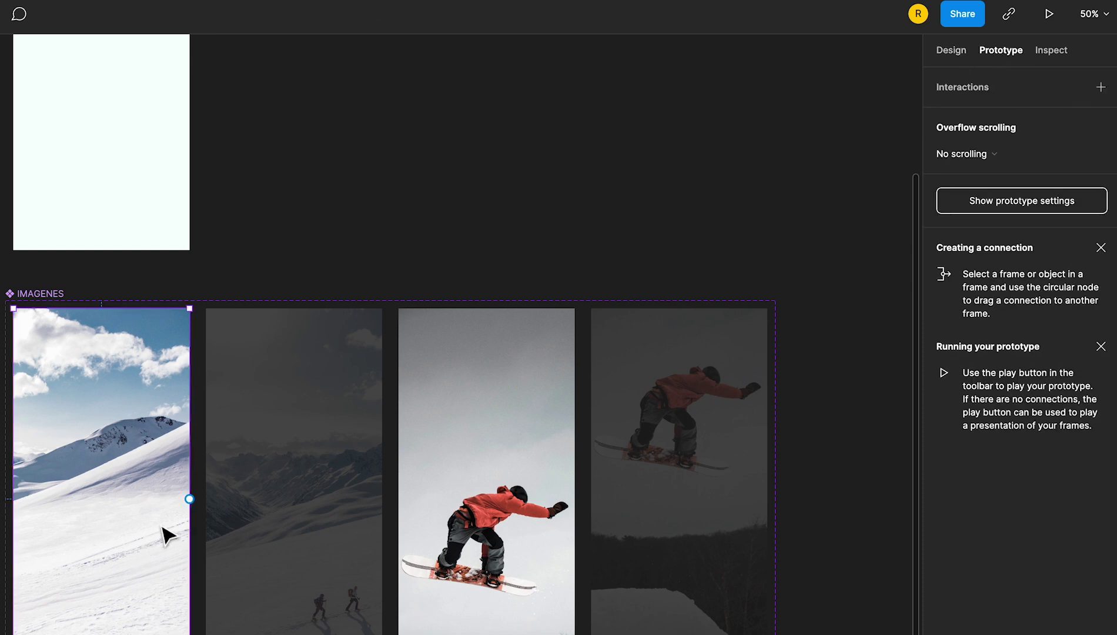
drag(189, 499, 244, 516)
click(800, 150)
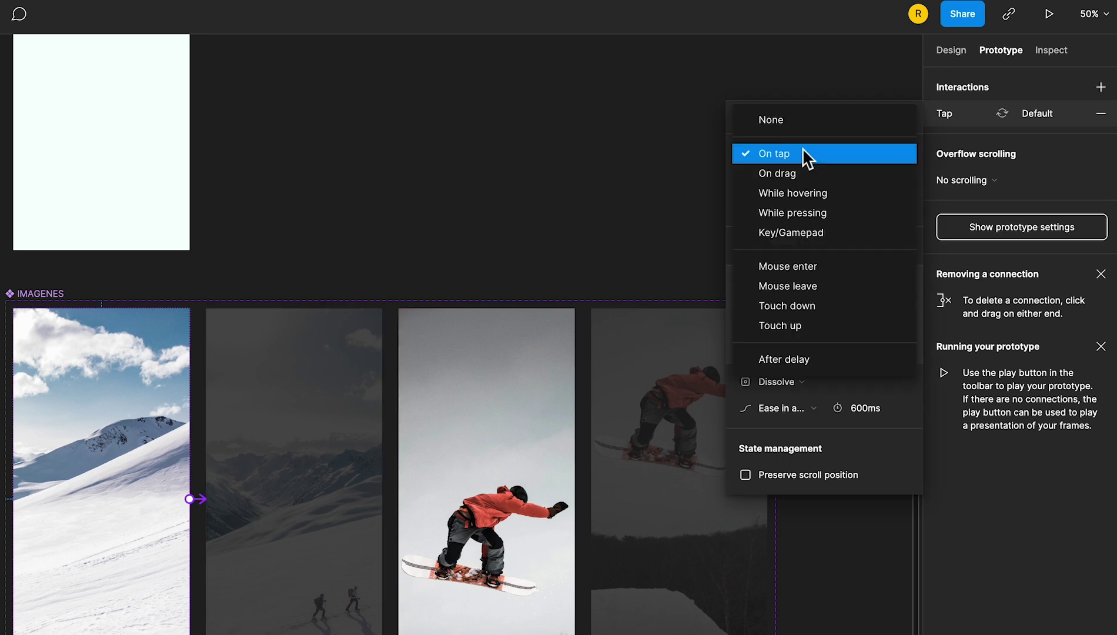
click(820, 360)
click(870, 156)
text(600ms)
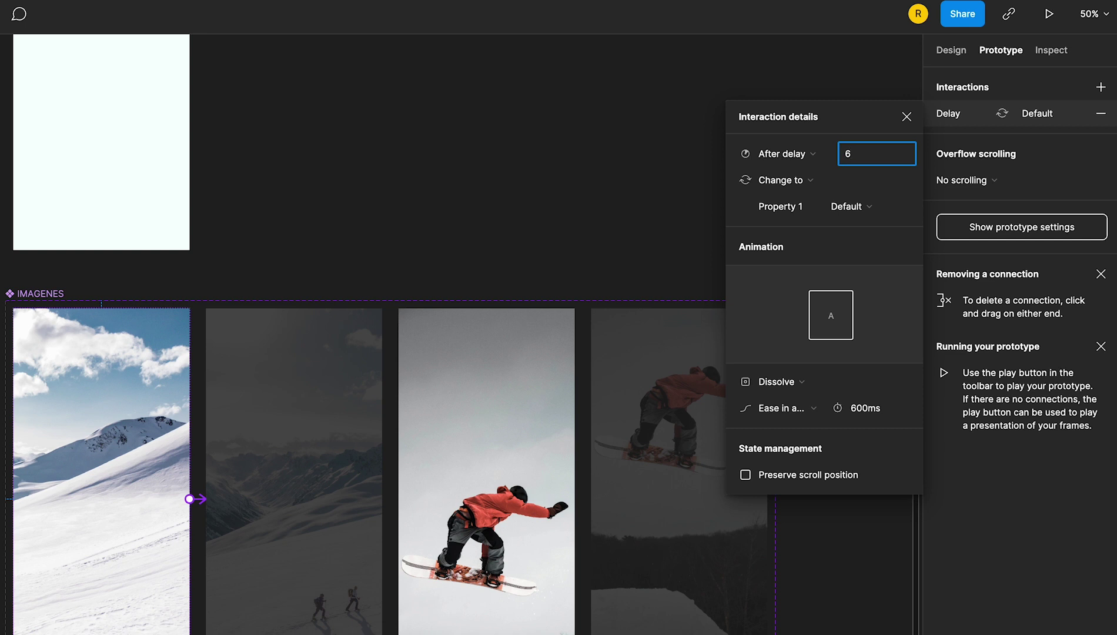
Set that transition to Smart animate with Slow easing
click(804, 382)
click(818, 400)
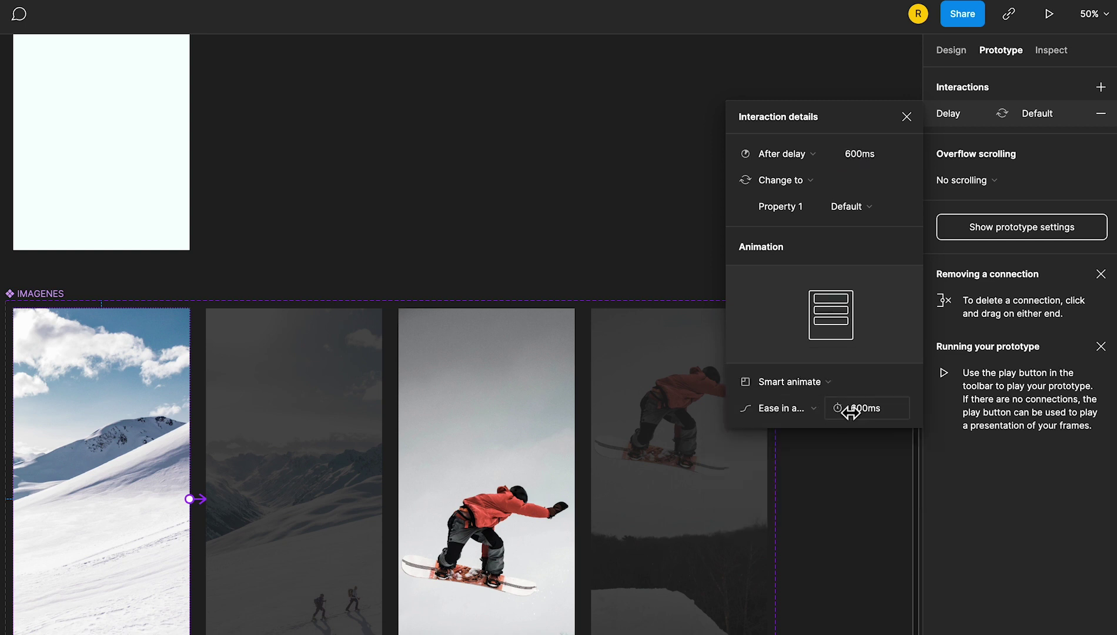
click(781, 408)
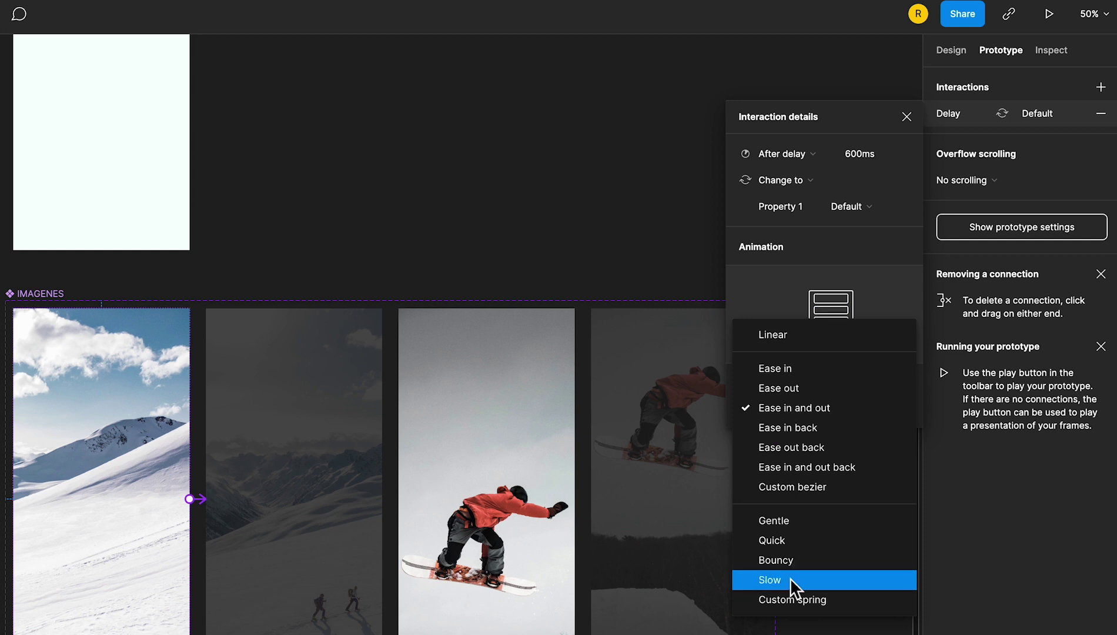
click(790, 578)
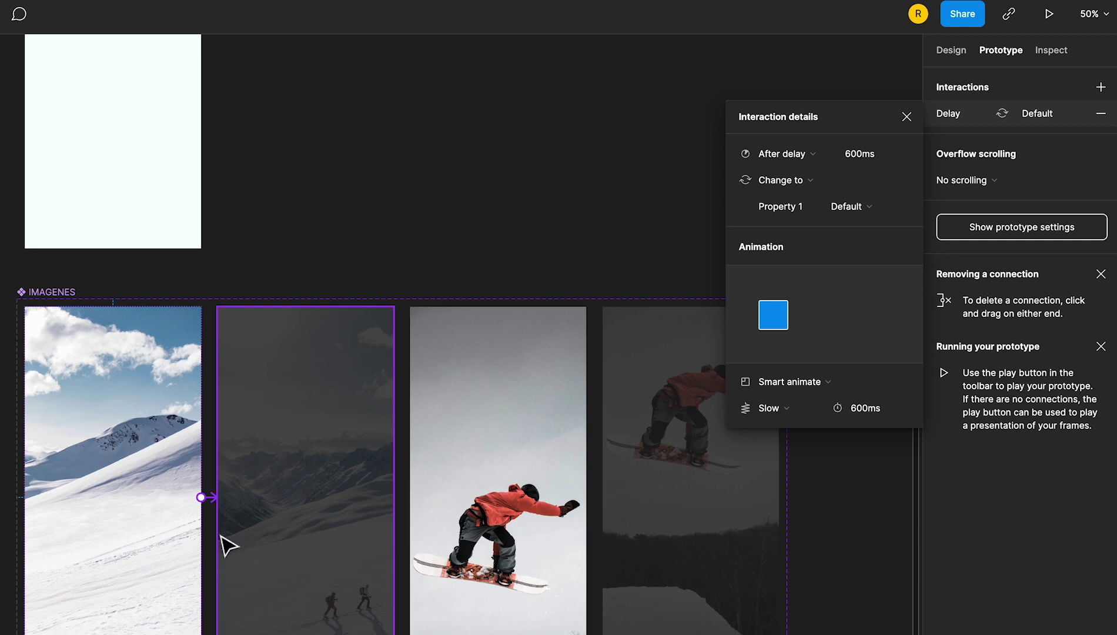
click(335, 543)
scroll(359, 523, right, 1)
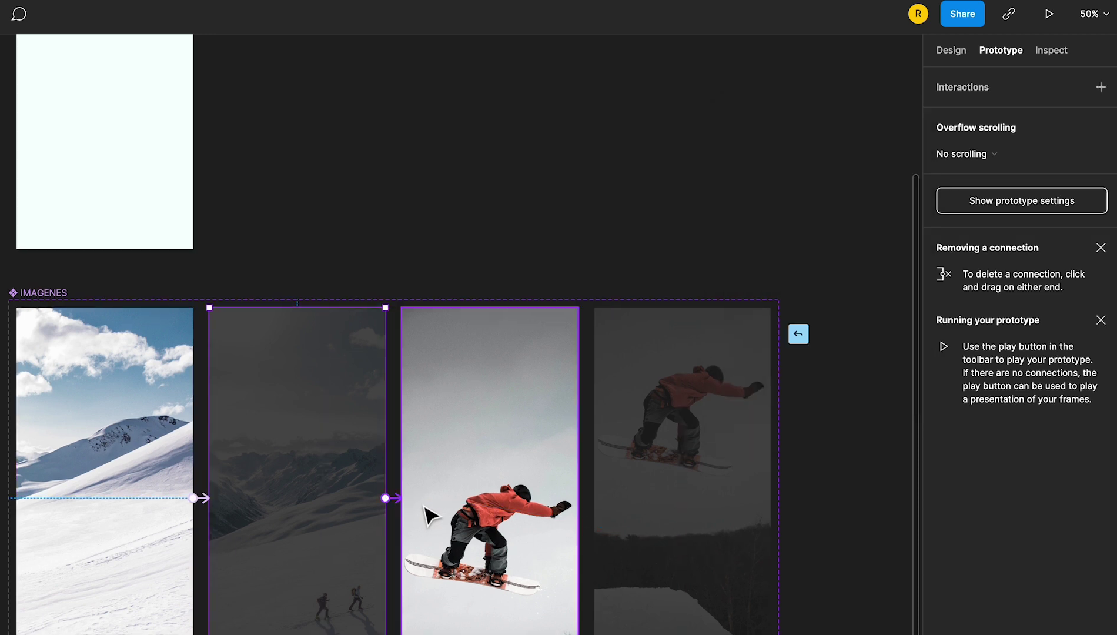
Link the second photo to the third after a 600ms delay with a Dissolve transition
drag(385, 498, 422, 513)
click(771, 154)
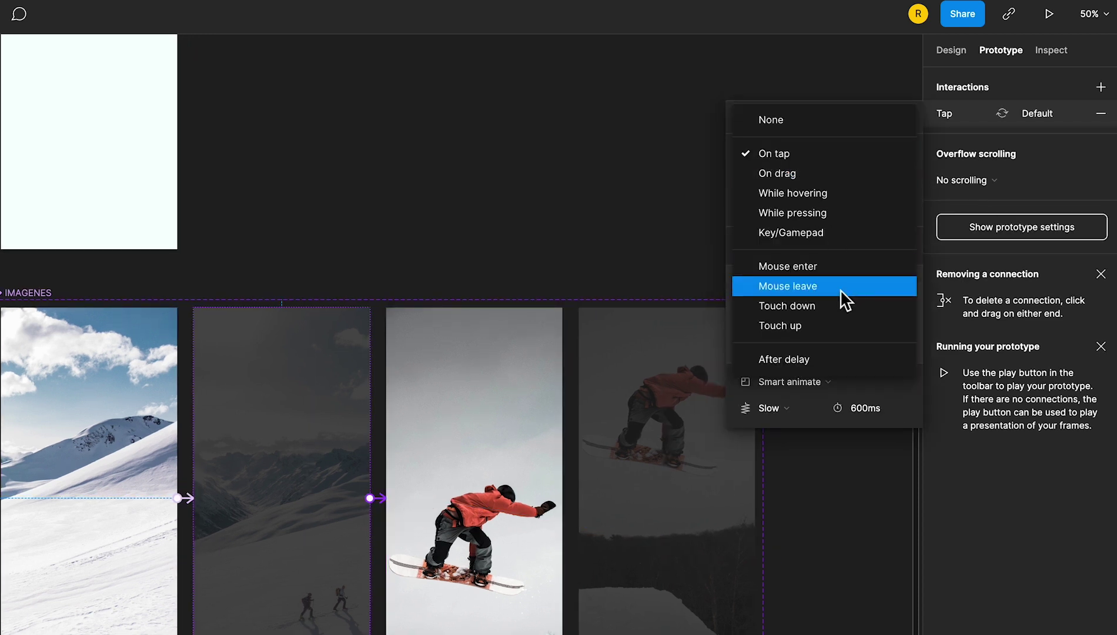
click(823, 359)
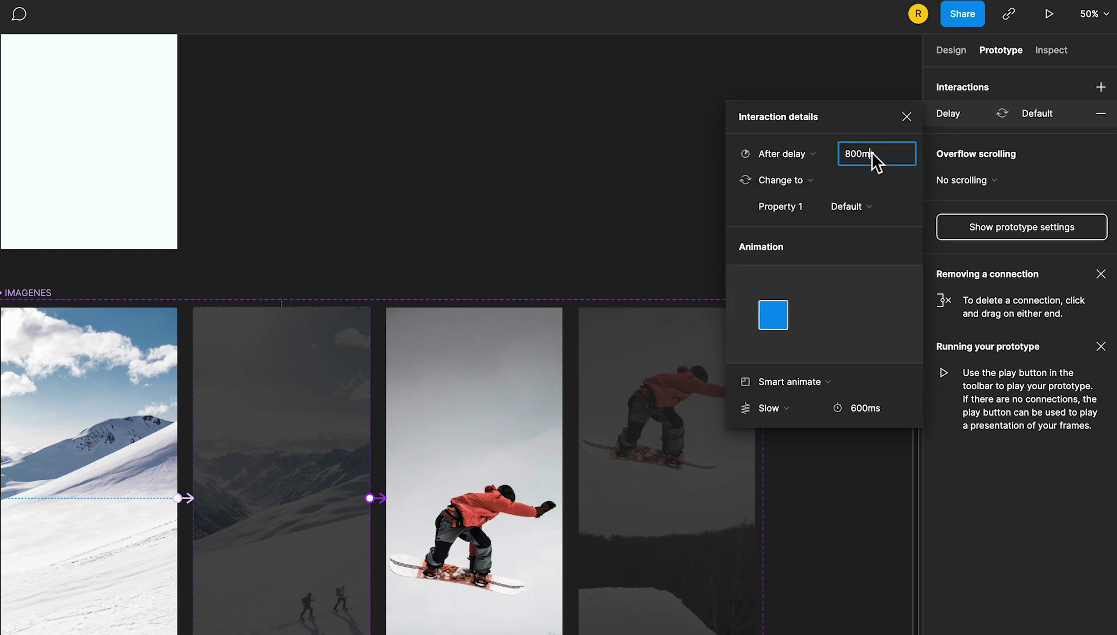
text(600)
click(786, 382)
click(811, 362)
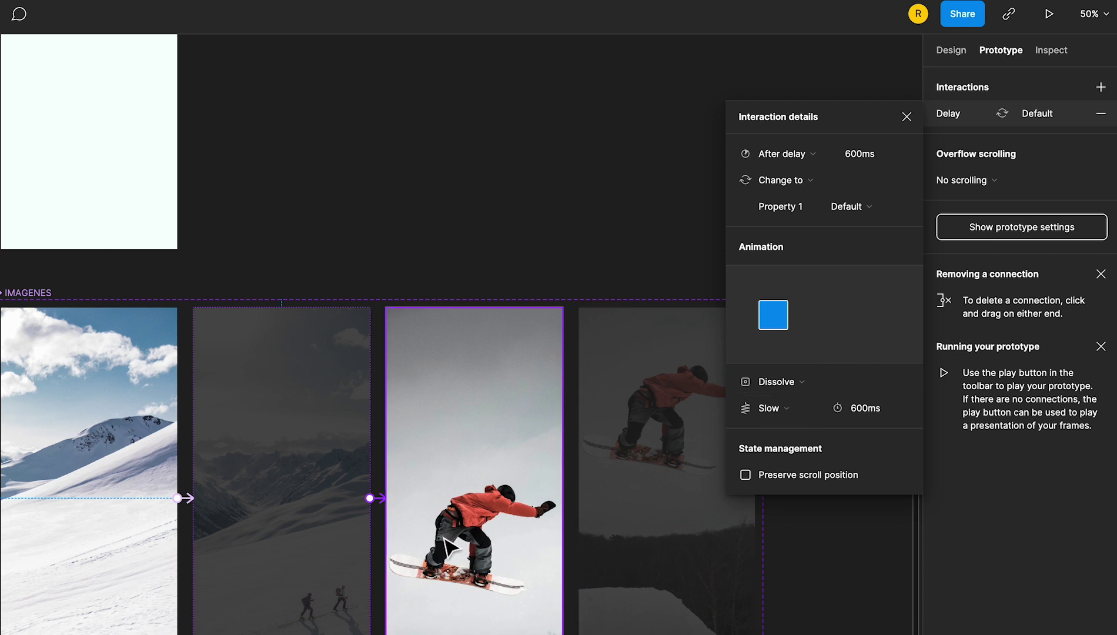
click(476, 423)
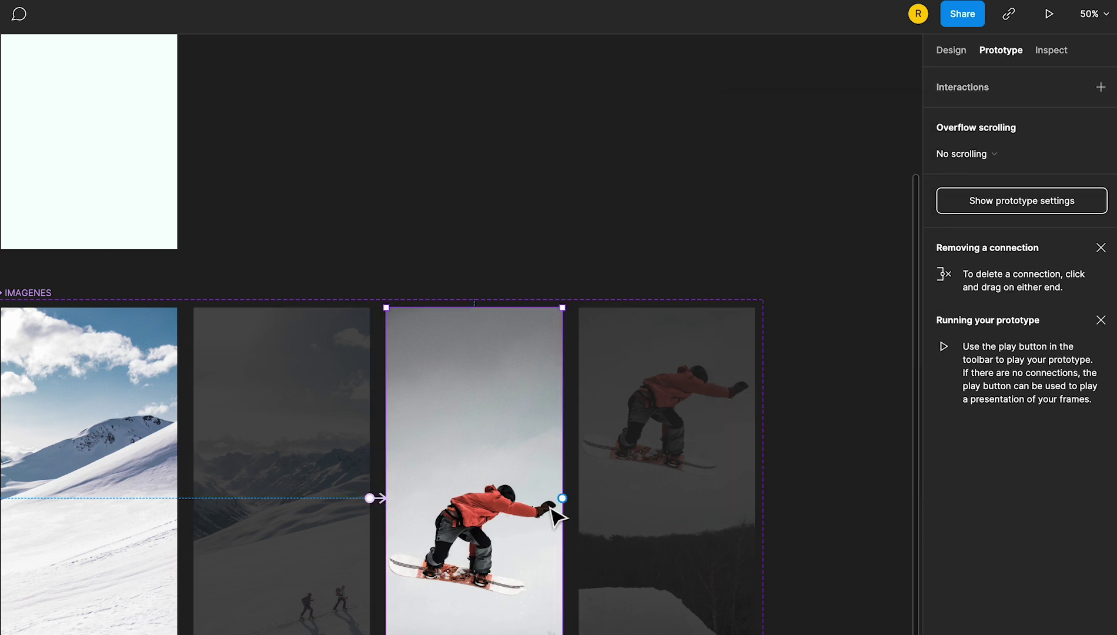
Link the third photo to the fourth after a 600ms delay with Smart animate
drag(562, 498, 611, 509)
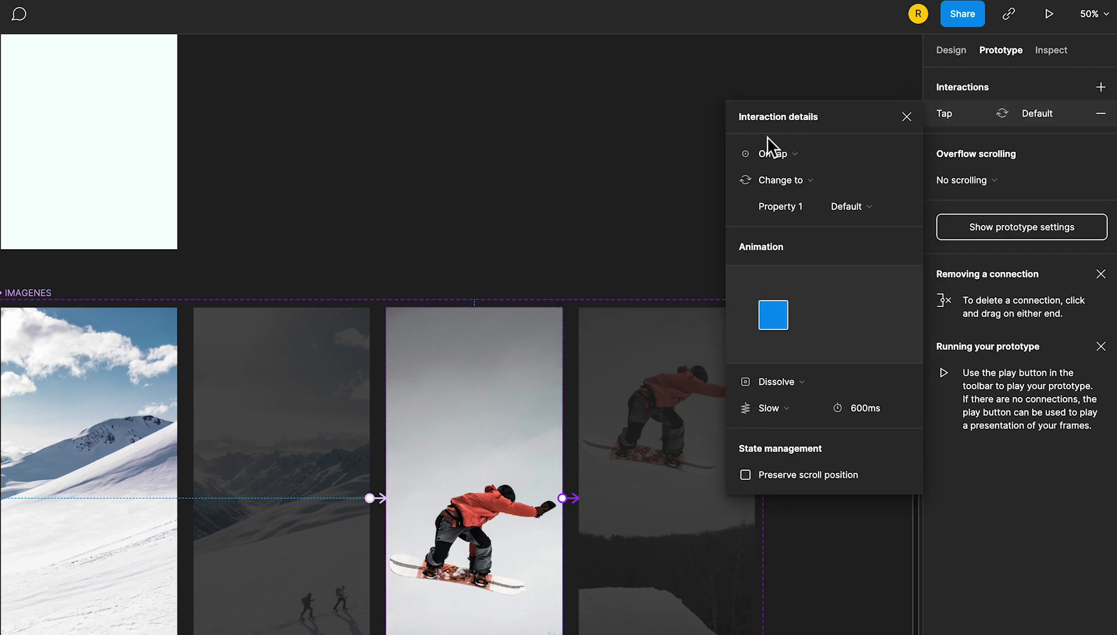
click(771, 153)
click(814, 358)
text(600)
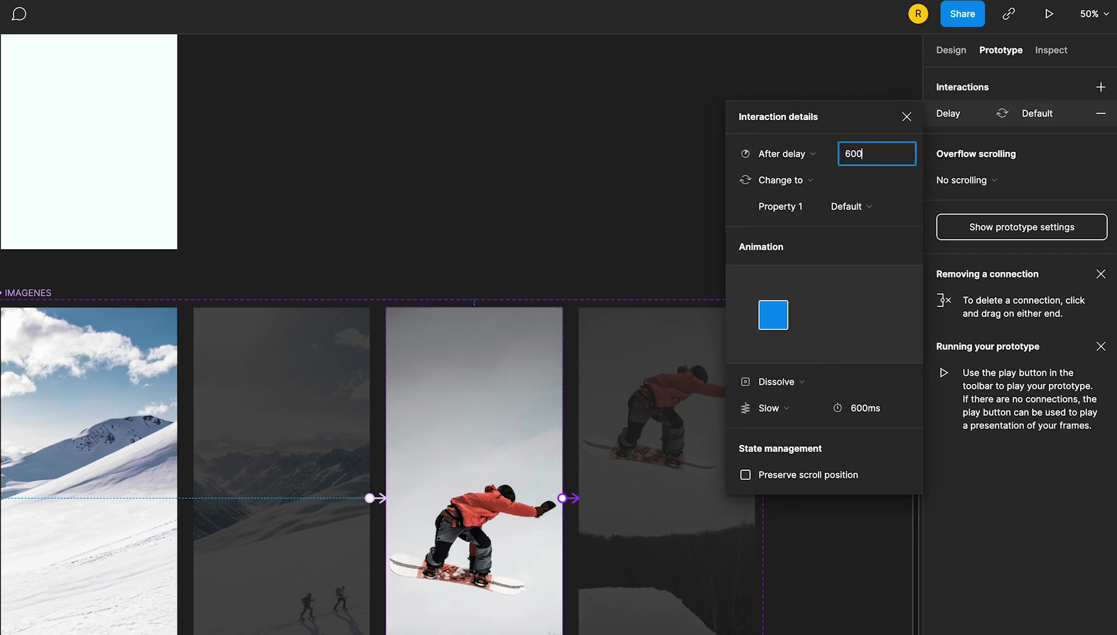
click(784, 379)
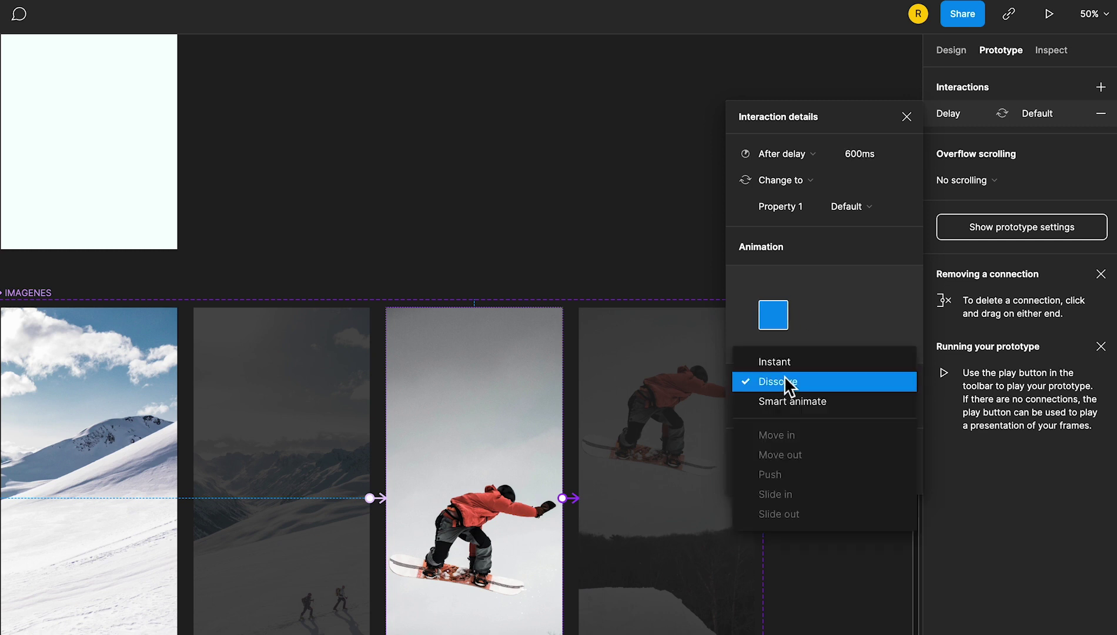
click(786, 397)
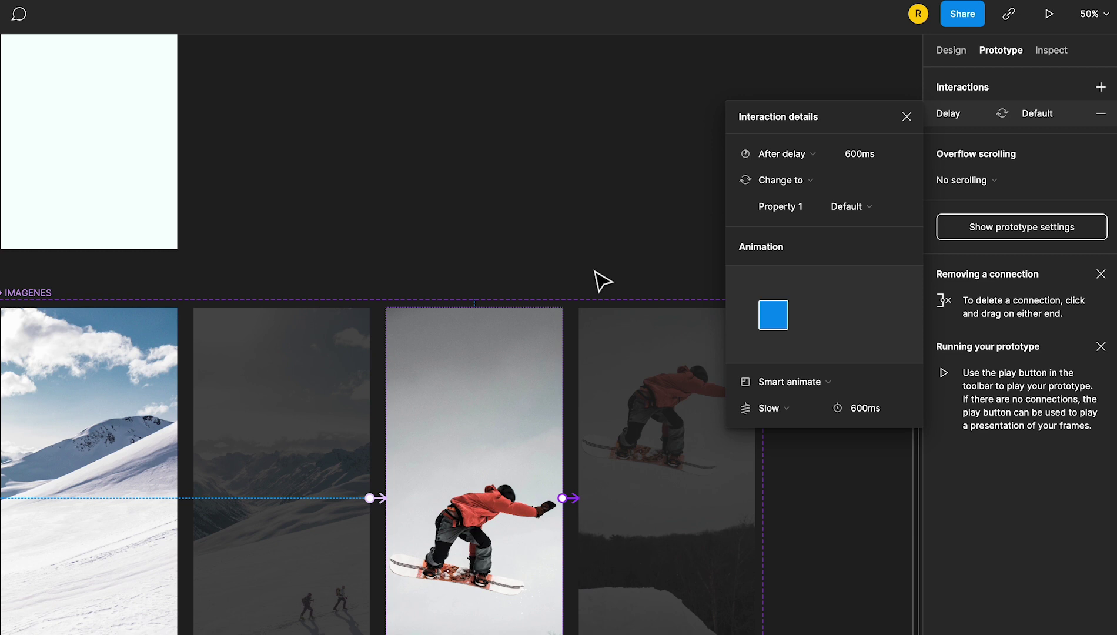
click(645, 470)
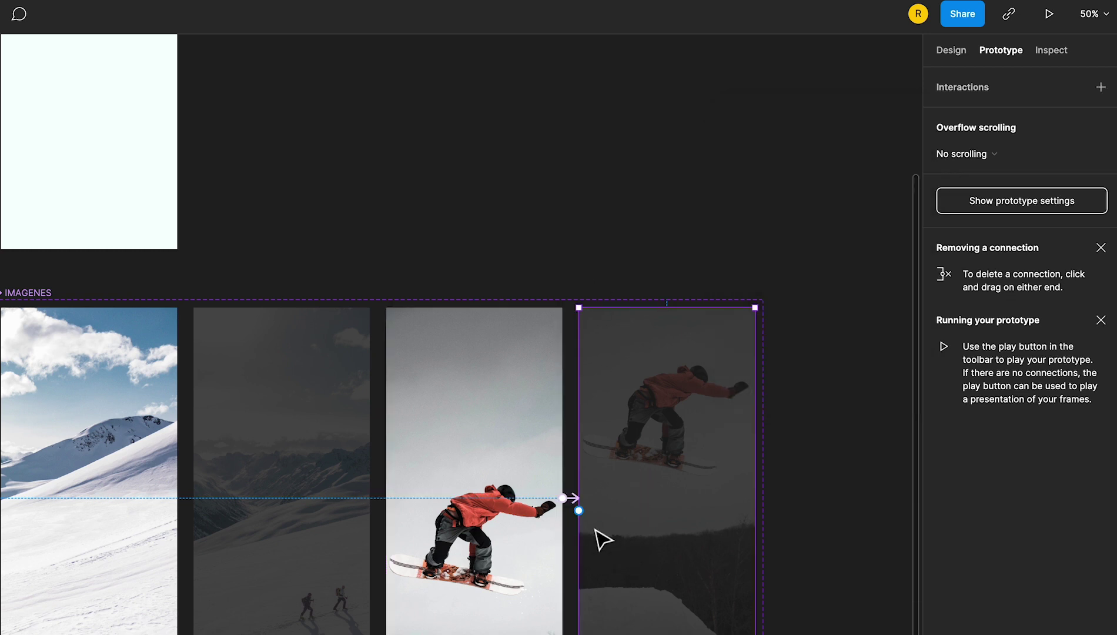
Loop the fourth snowboard photo back to the first after a 600ms delay with Dissolve
mouse_move(579, 510)
mouse_down()
mouse_move(270, 588)
mouse_move(173, 582)
mouse_up()
click(810, 154)
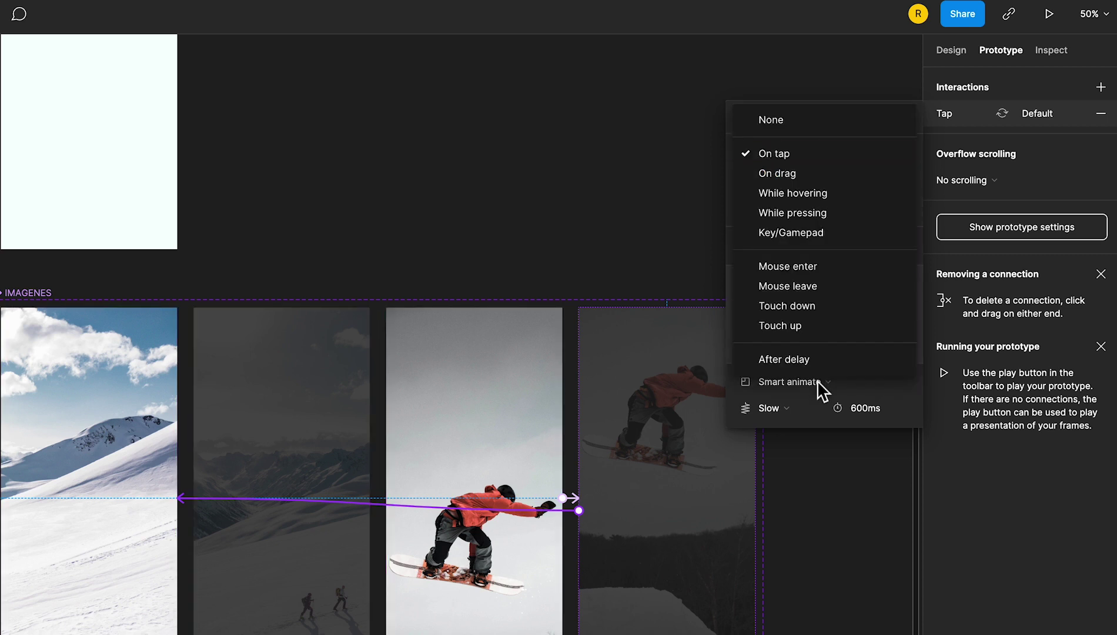
click(806, 360)
click(871, 156)
text(600ms)
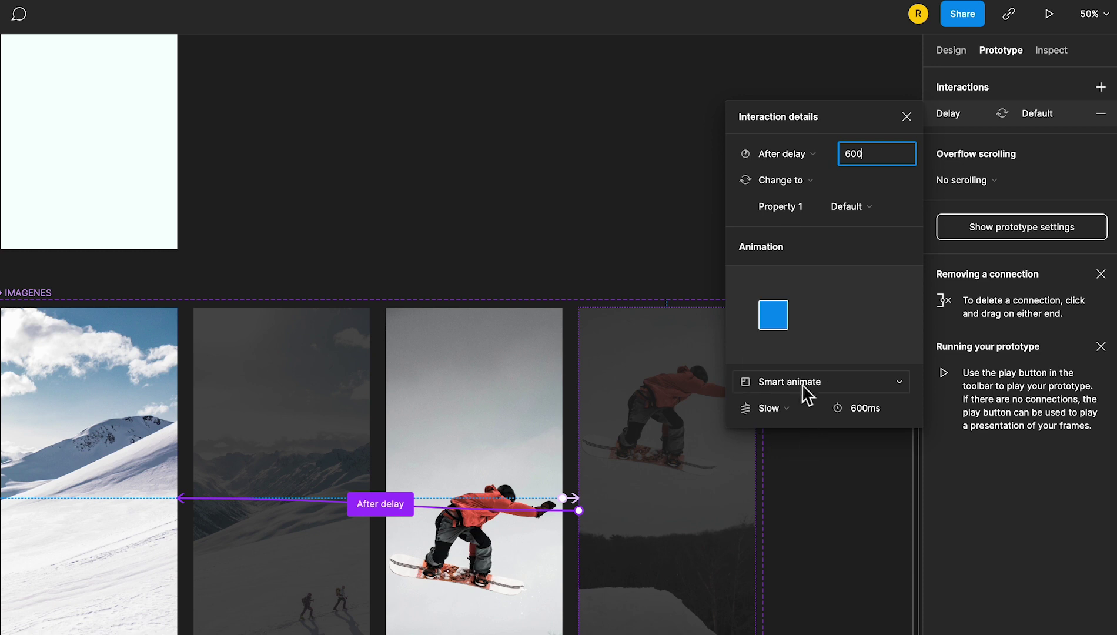
click(798, 382)
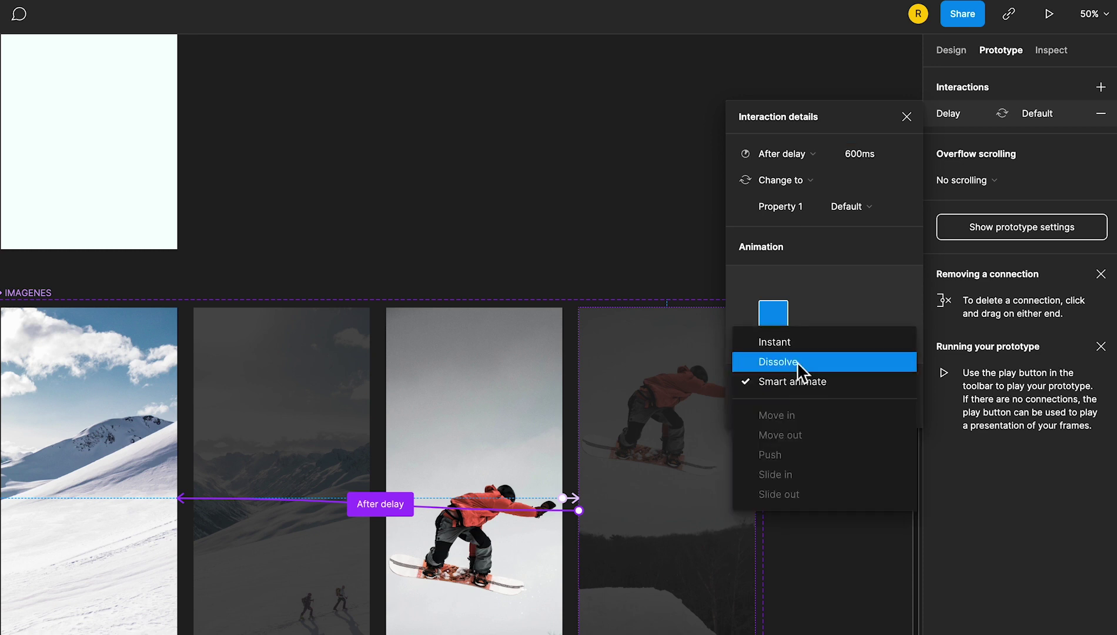
click(797, 362)
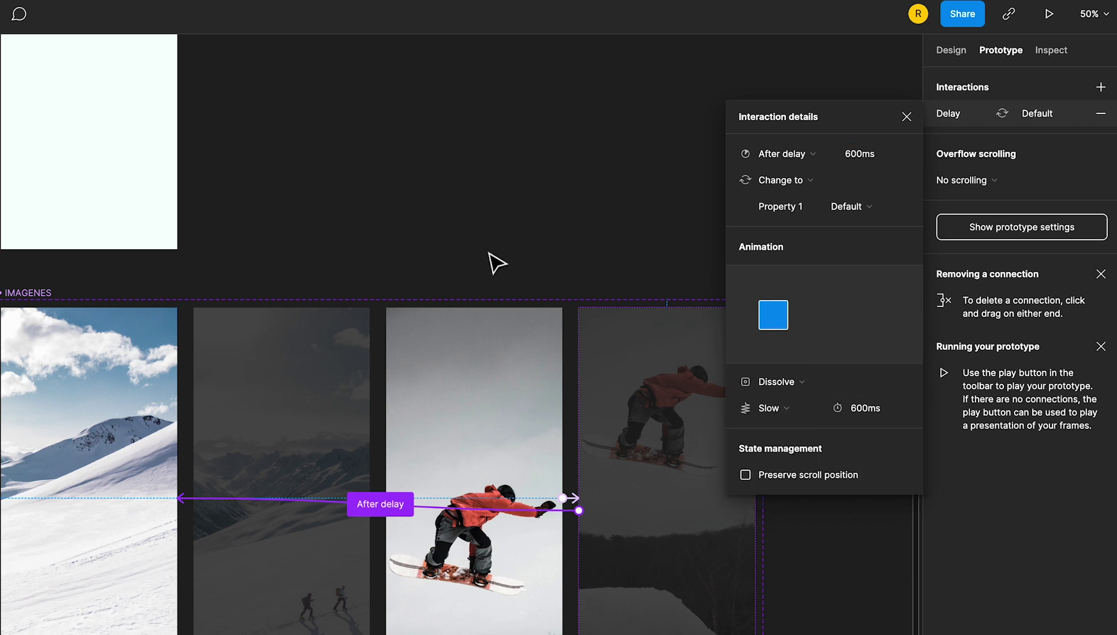
click(476, 259)
scroll(470, 276, left, 10)
scroll(470, 276, up, 2)
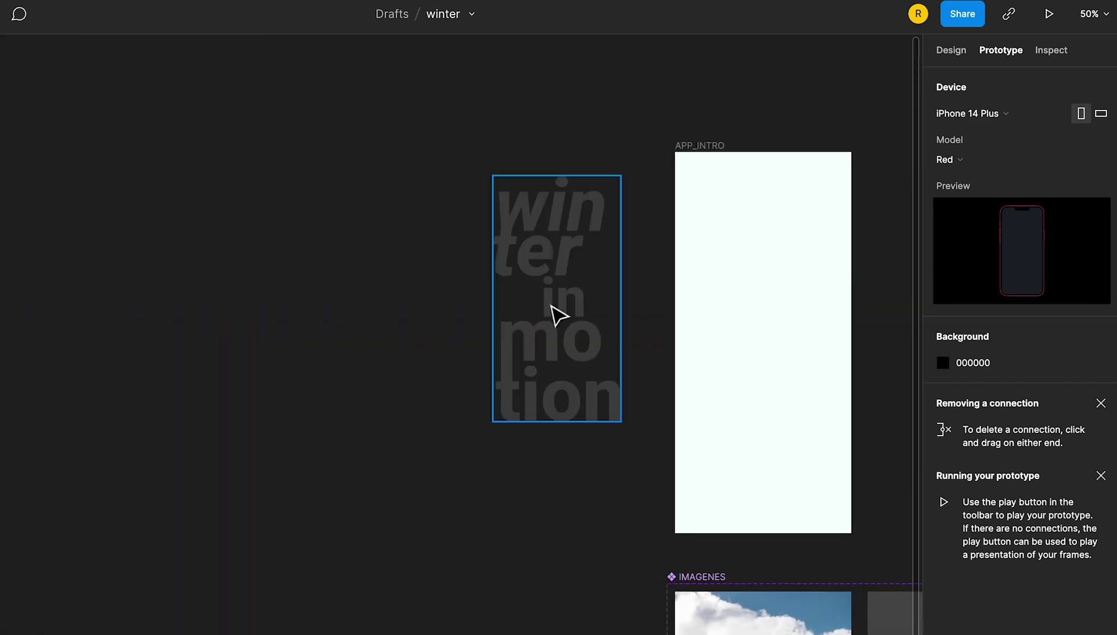
Keep the 'winter in motion' title on Overlay blend and move it left to X -91, Y -452
click(545, 303)
click(953, 52)
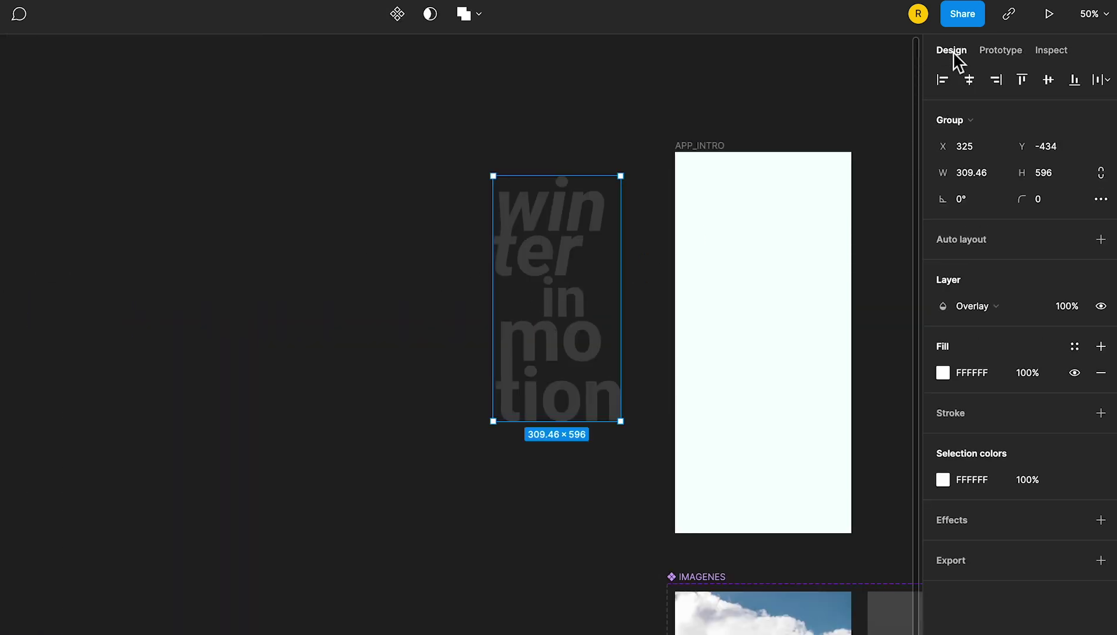
click(1032, 306)
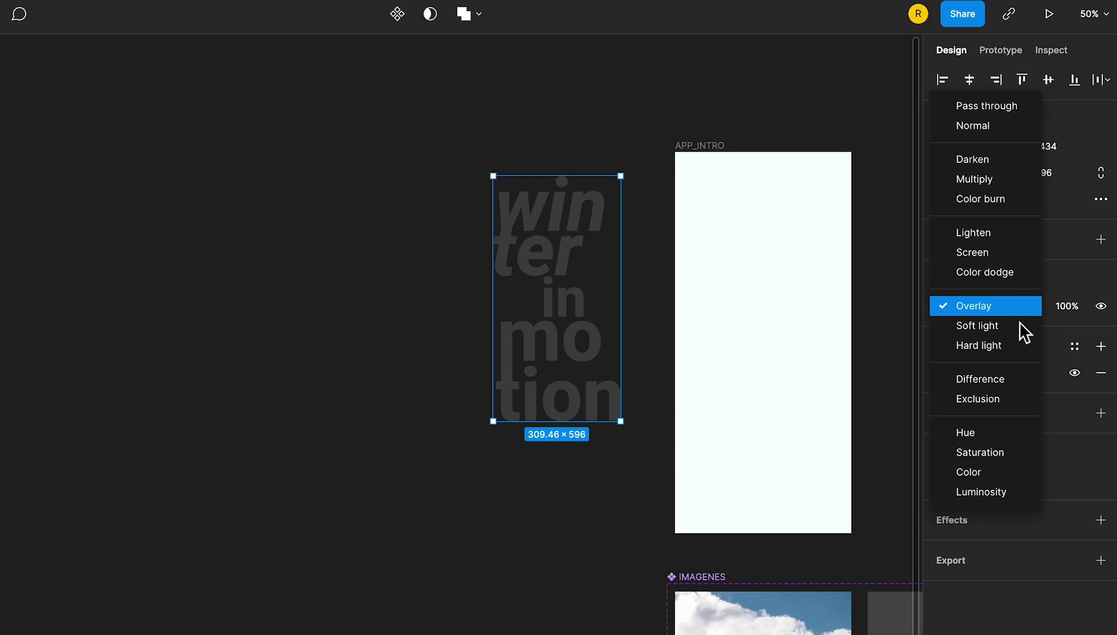
click(994, 308)
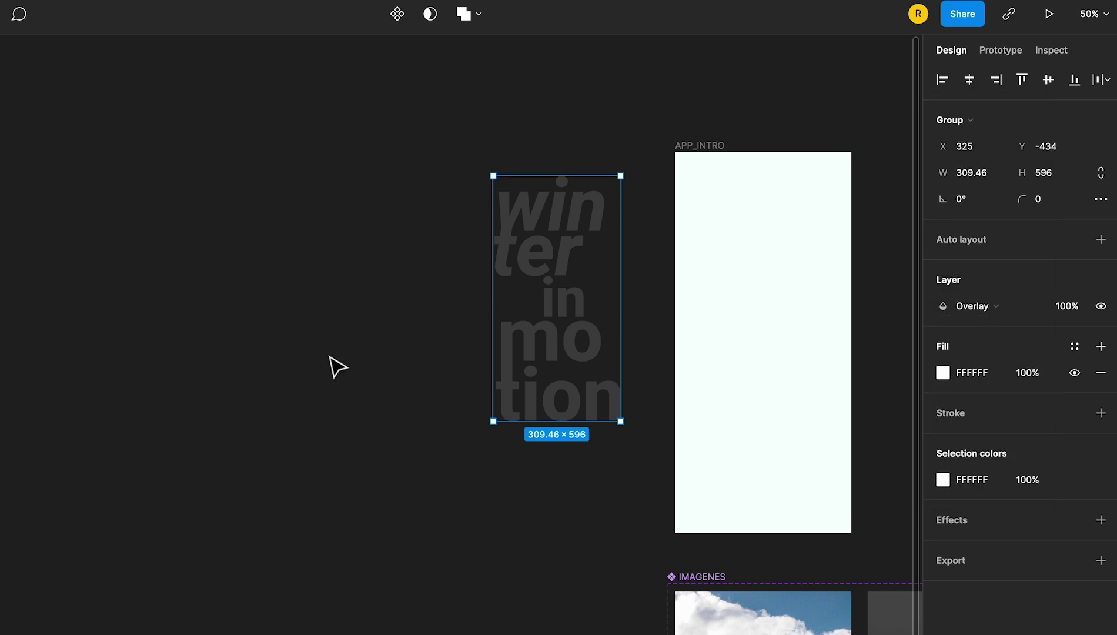
drag(512, 223, 363, 216)
right_click(361, 216)
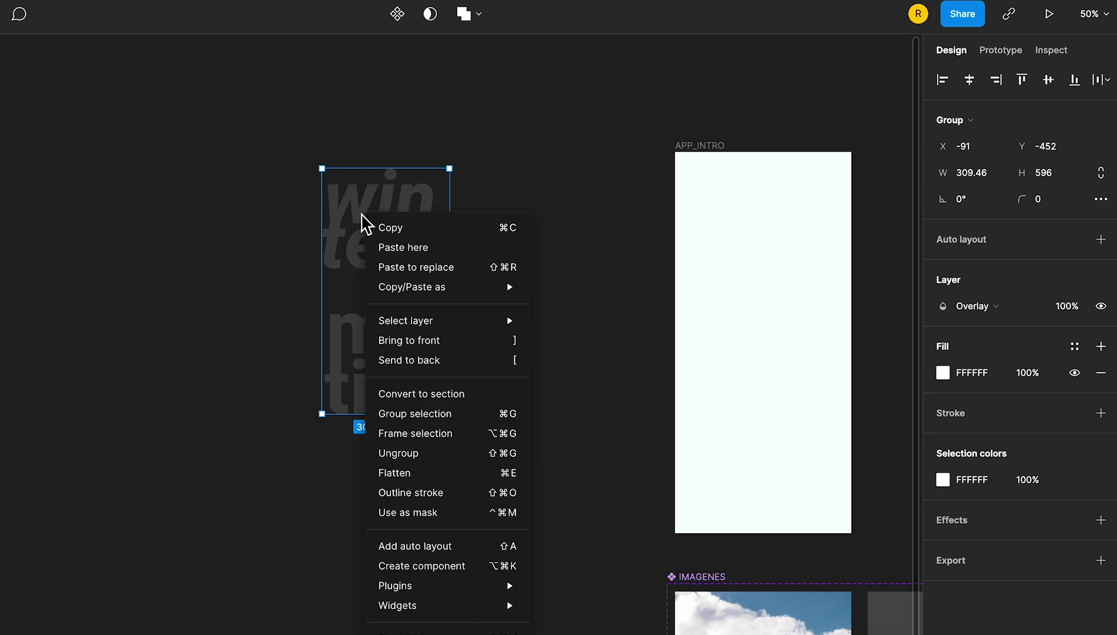
Frame the title as Frame 1, add a copy below scaled 0.75 and tilted -15°, and select both
click(485, 435)
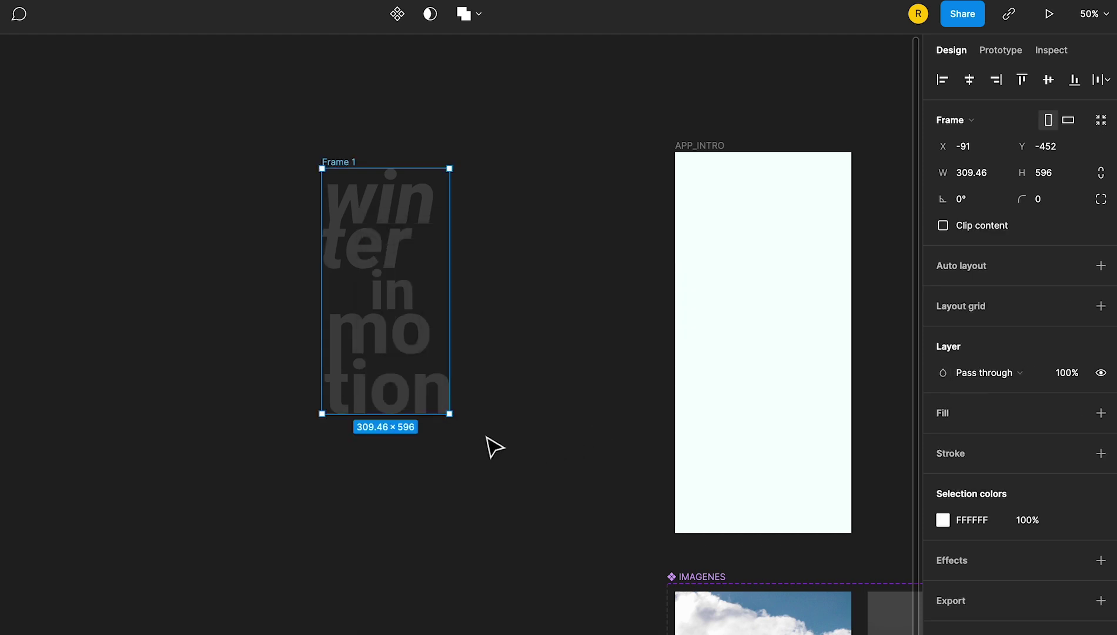
drag(358, 175, 385, 461)
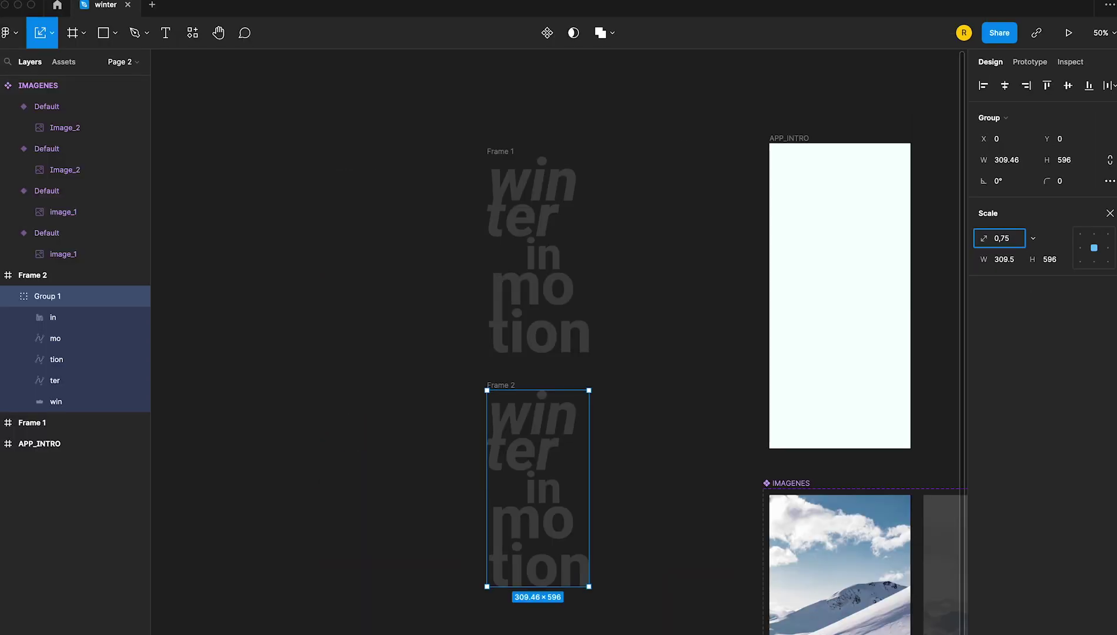
key(Return)
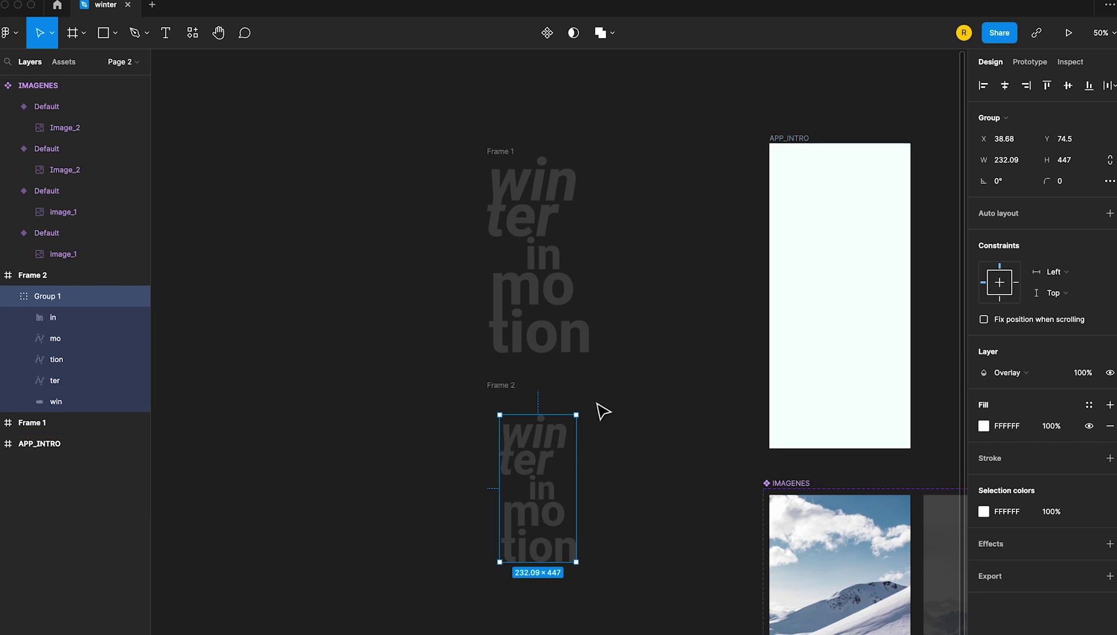
drag(596, 423, 601, 433)
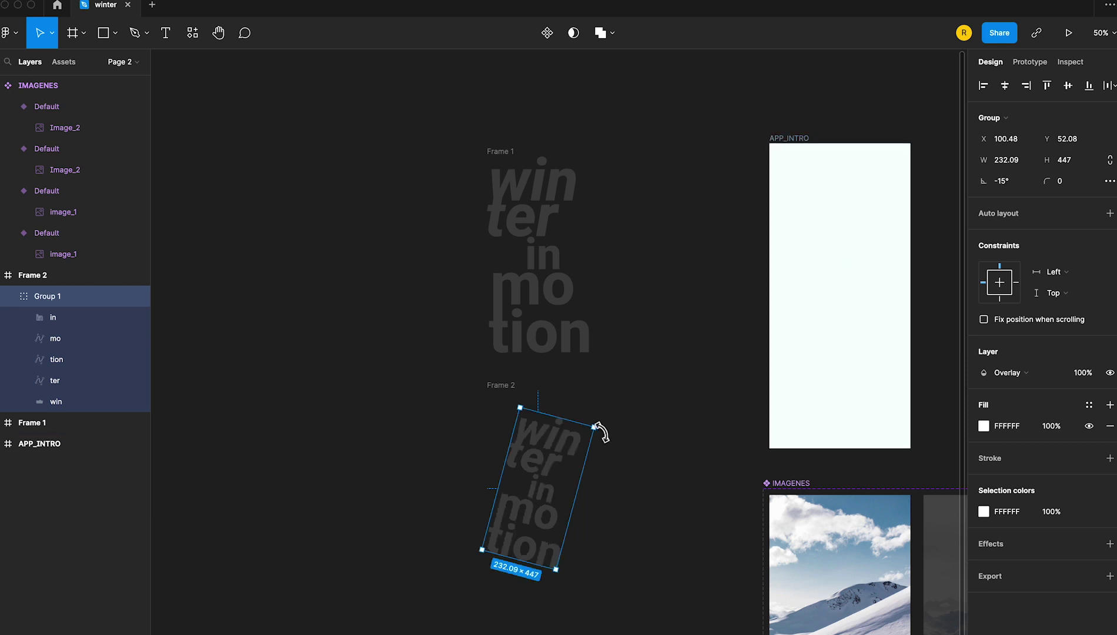
click(675, 387)
drag(429, 119, 666, 572)
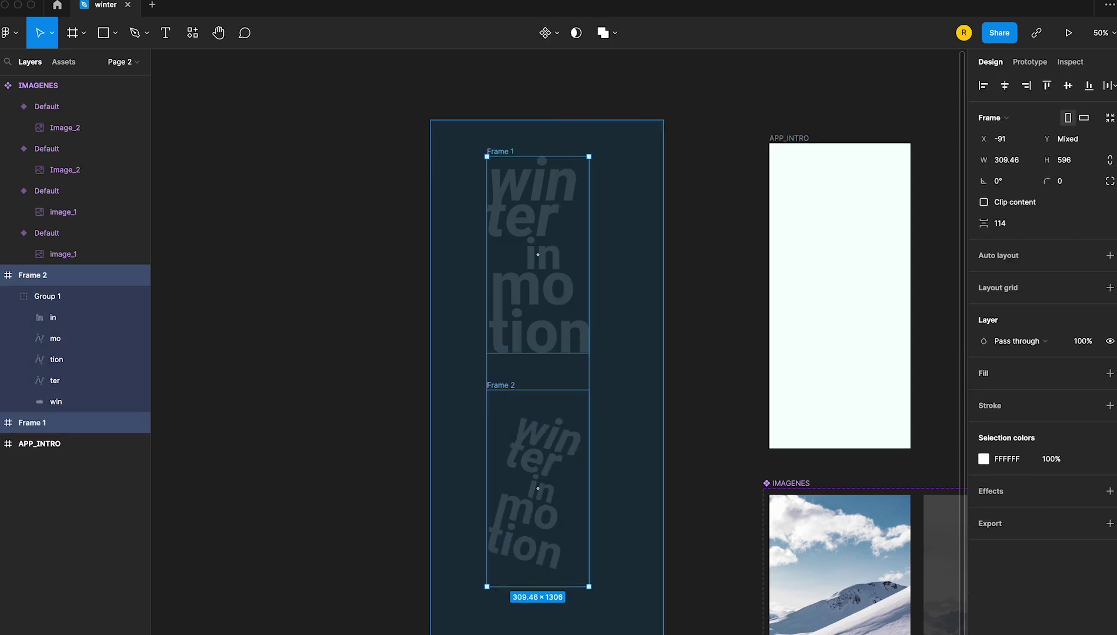
click(558, 35)
Make both title frames a component set and link Frame 1 to Frame 2 with an After delay trigger
click(557, 96)
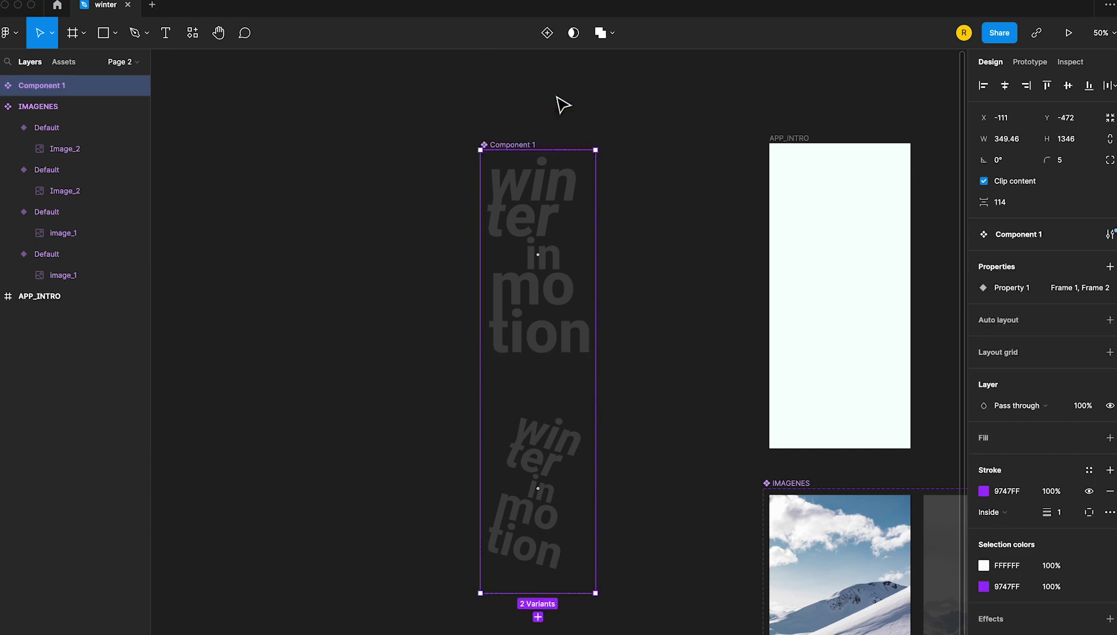
click(1029, 61)
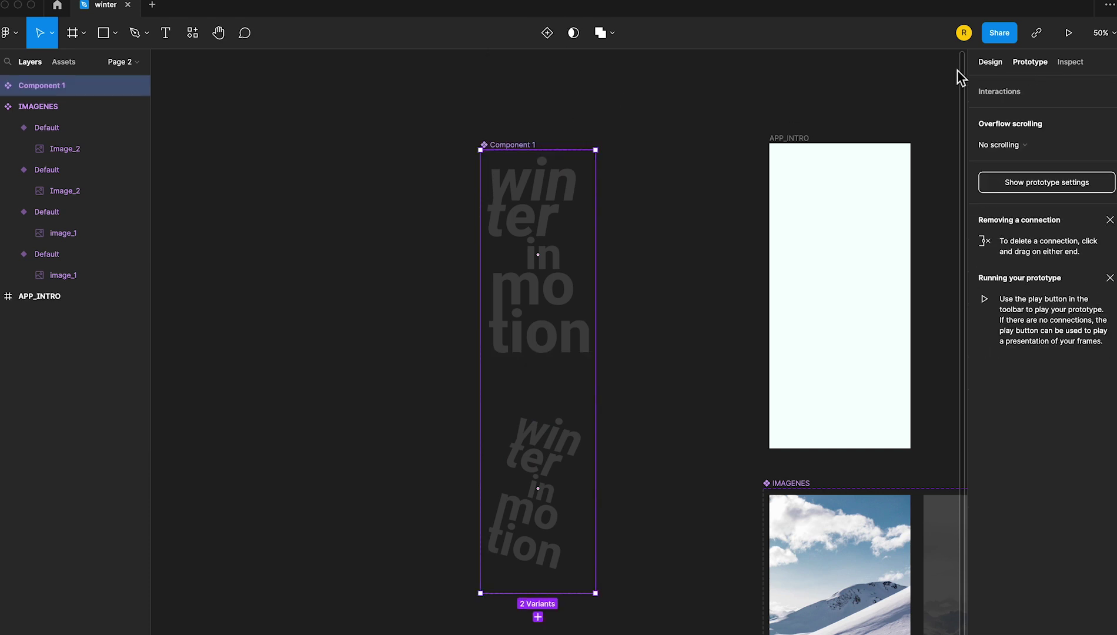
click(553, 302)
drag(589, 255, 543, 453)
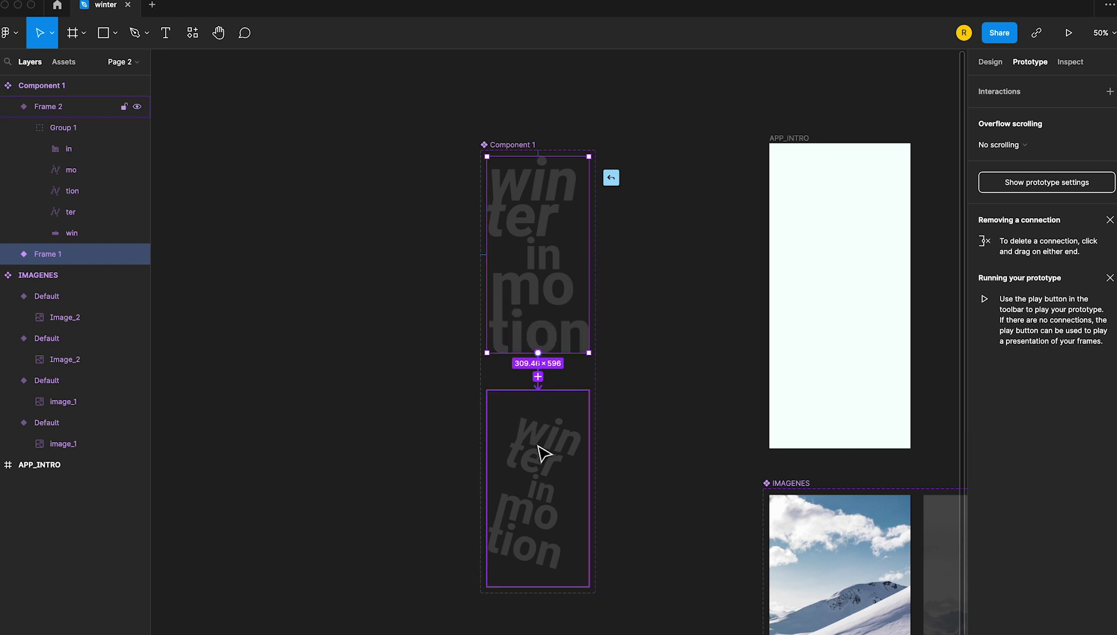
click(864, 146)
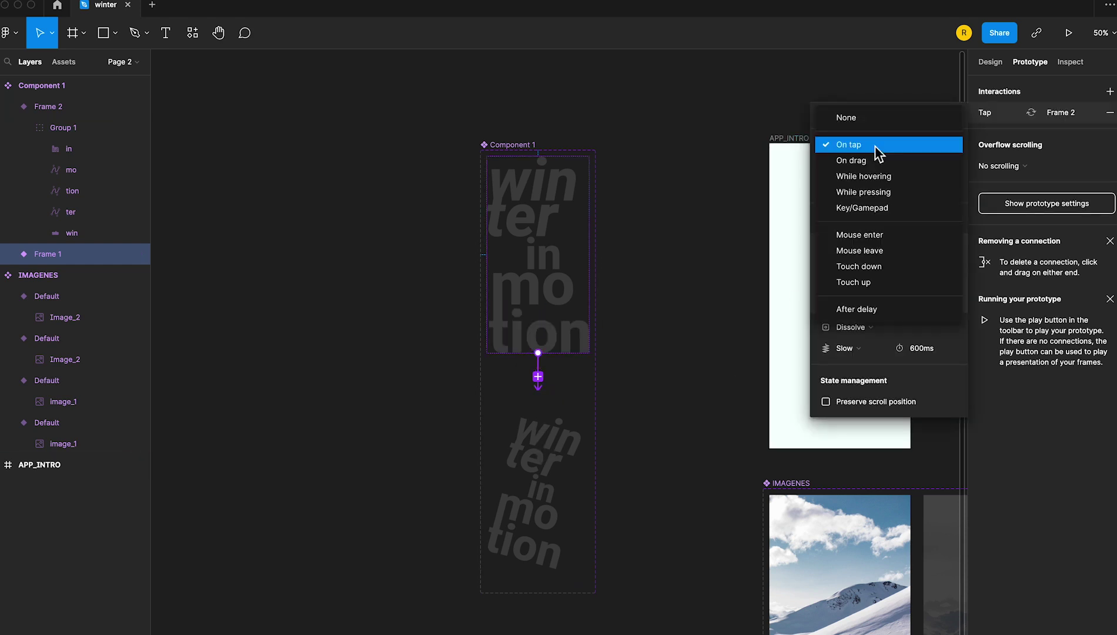
click(875, 310)
Set a 600ms delay and Smart animate with Bouncy easing lasting 500ms
click(929, 143)
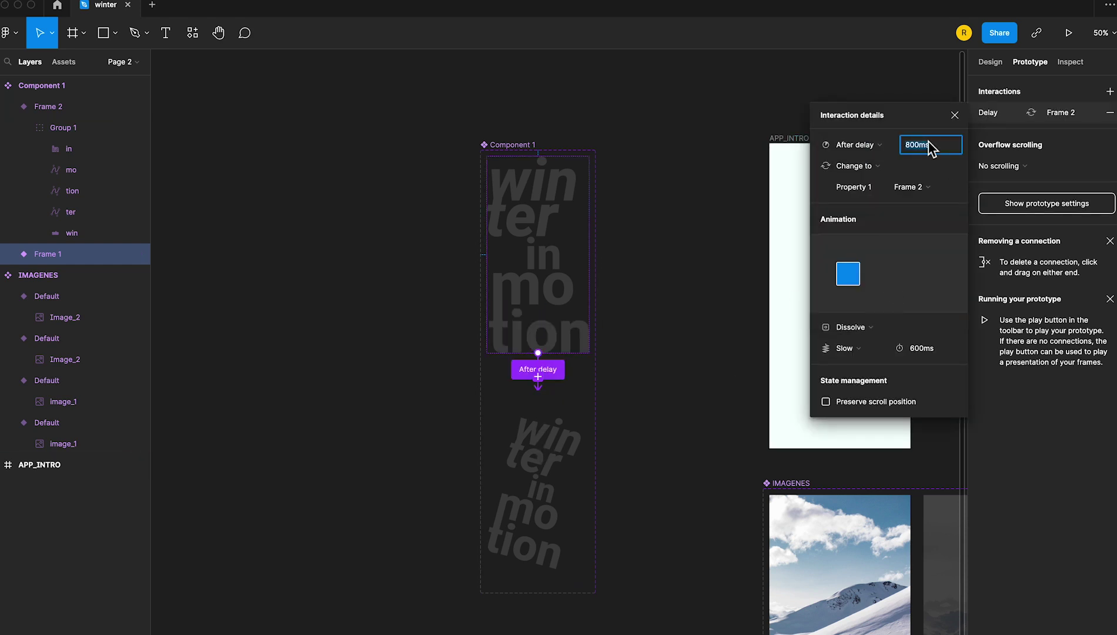
click(884, 329)
click(855, 341)
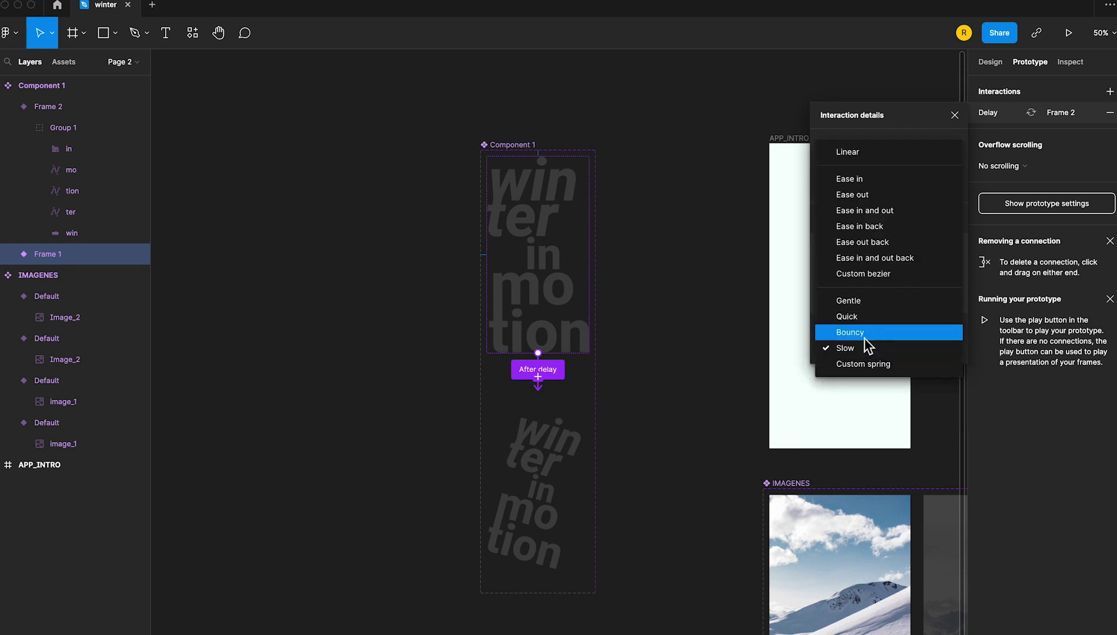
click(867, 333)
click(929, 356)
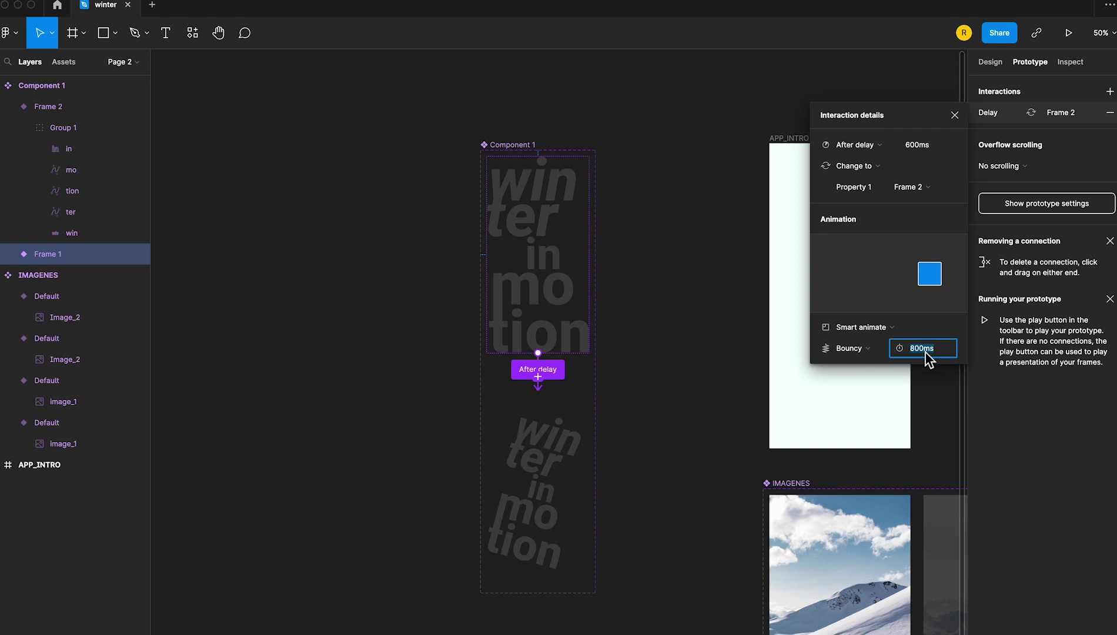
text(50)
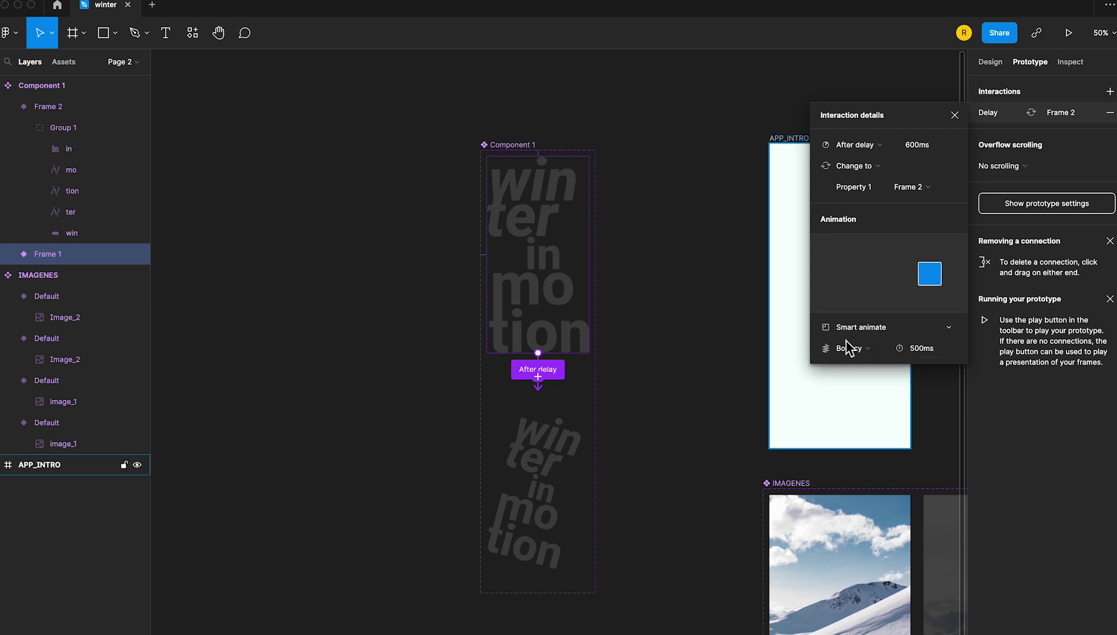
Link Frame 2 back to Frame 1 after 600ms using a 600ms ease-in-and-out Smart animate
click(585, 466)
drag(588, 489, 561, 338)
click(882, 147)
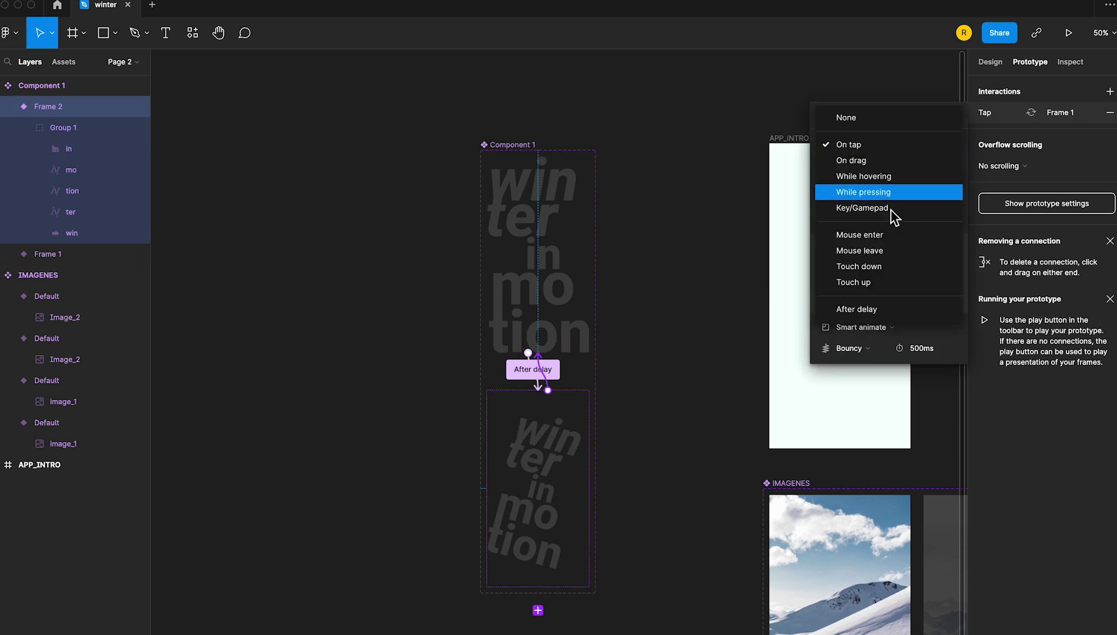
click(880, 312)
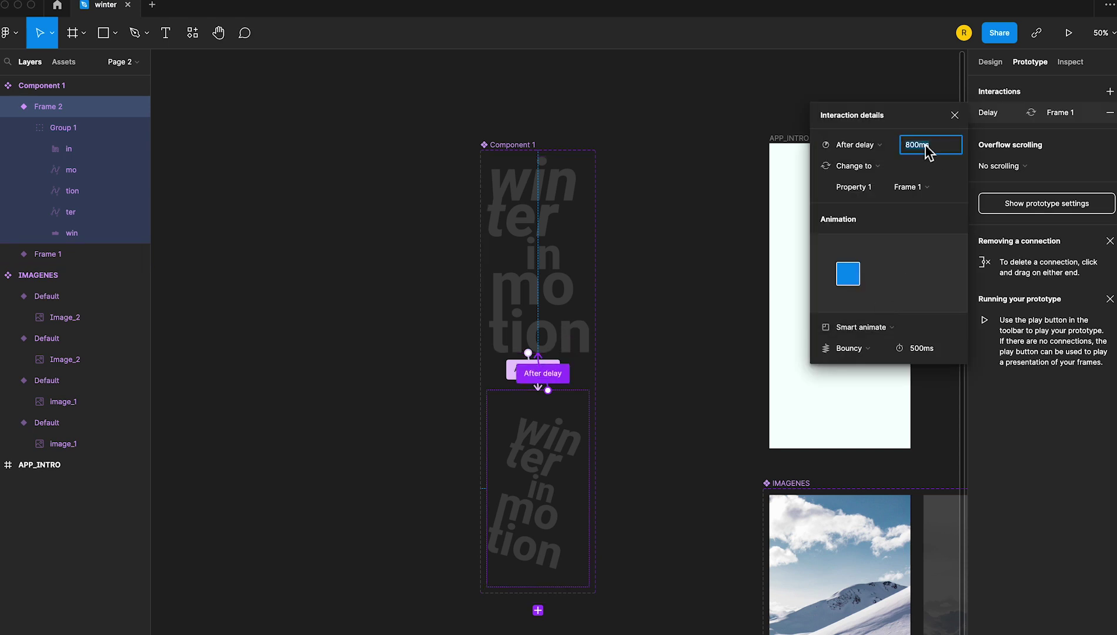
text(600)
click(882, 329)
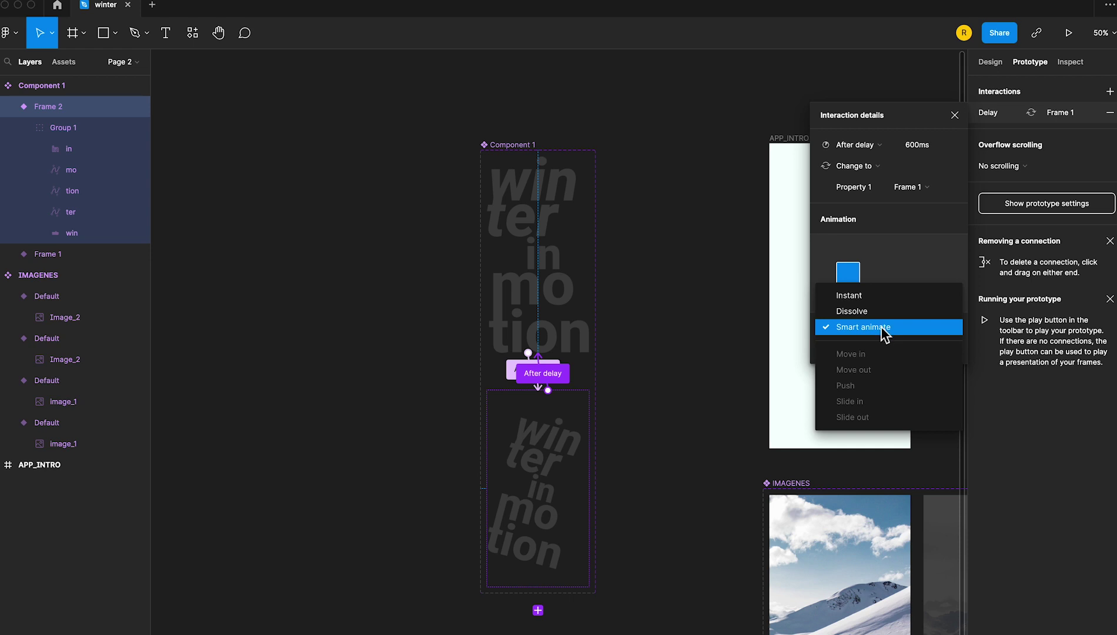
click(884, 328)
click(853, 348)
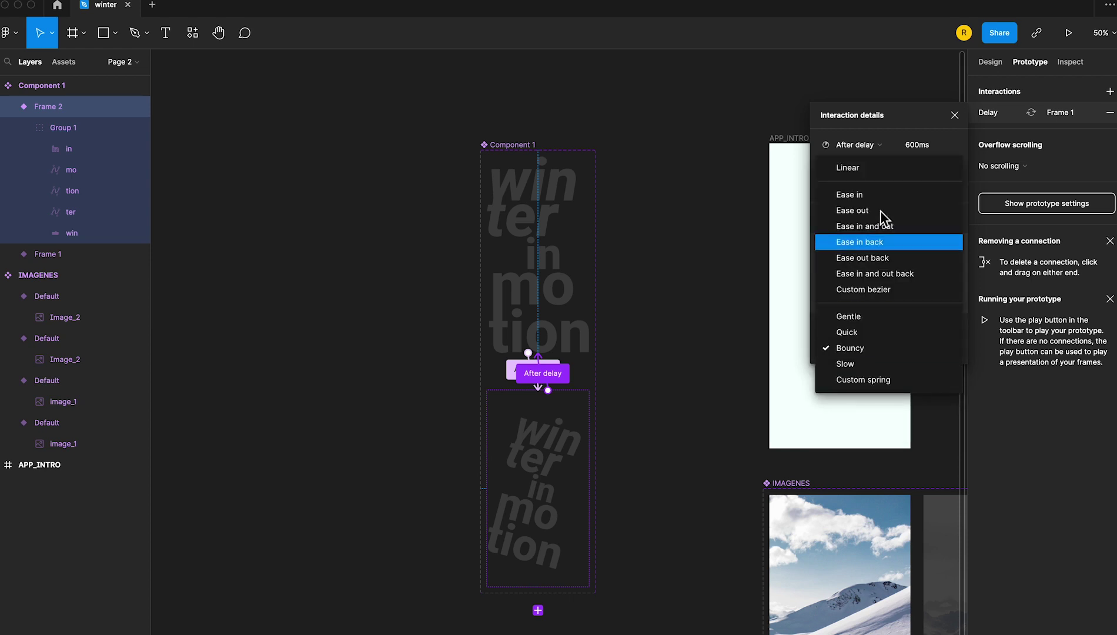
click(915, 227)
click(924, 349)
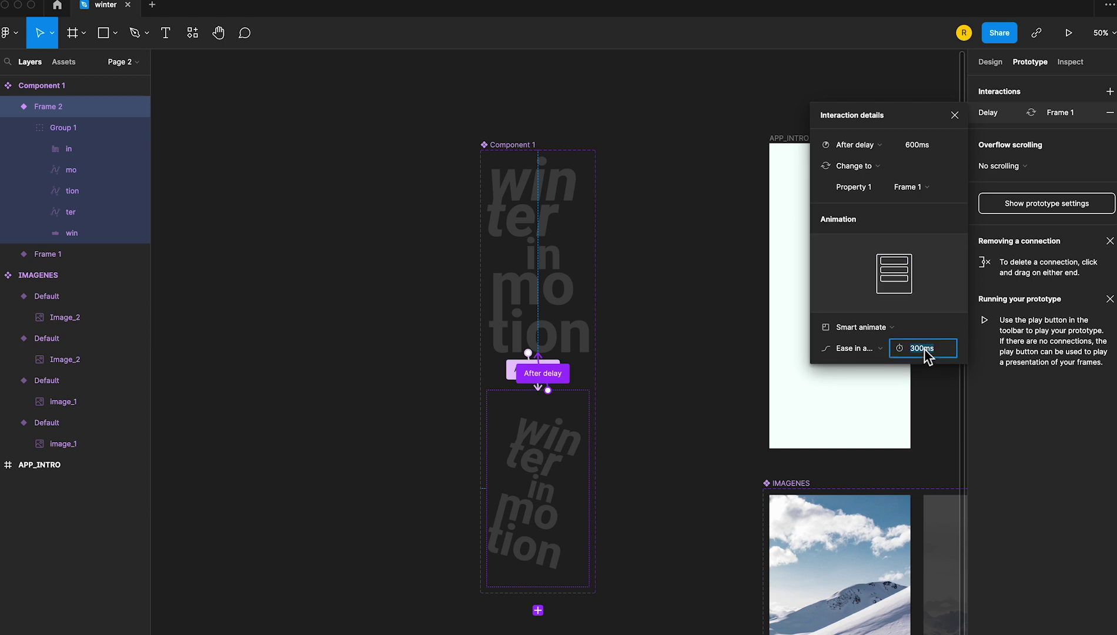
text(600)
key(Return)
Show the Assets panel, select the APP_INTRO frame and switch its fill to a linear gradient
click(65, 63)
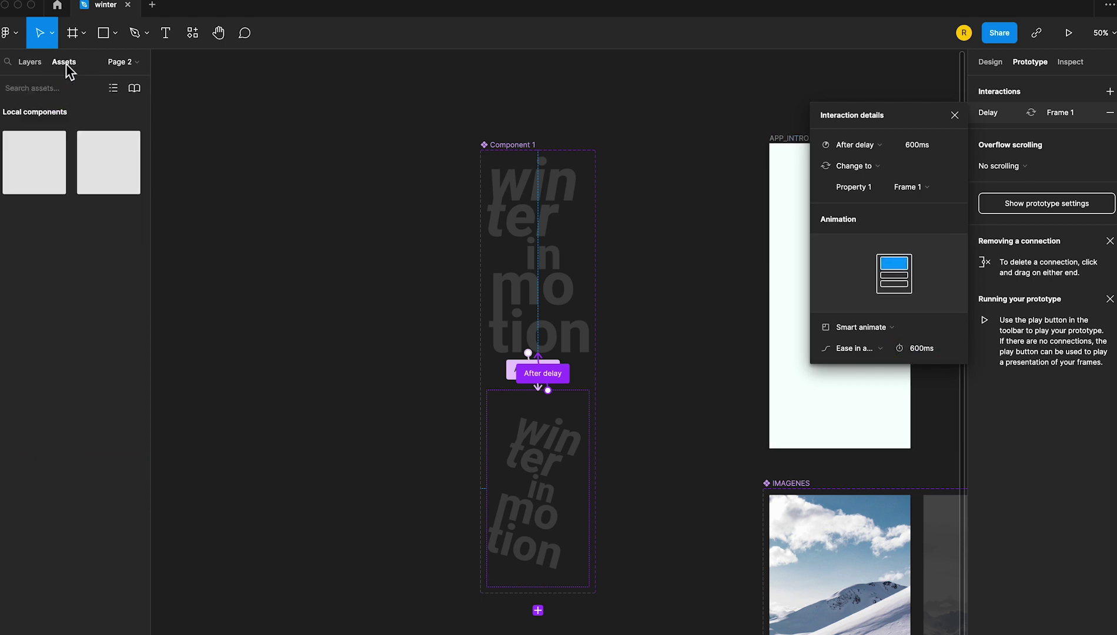
click(759, 185)
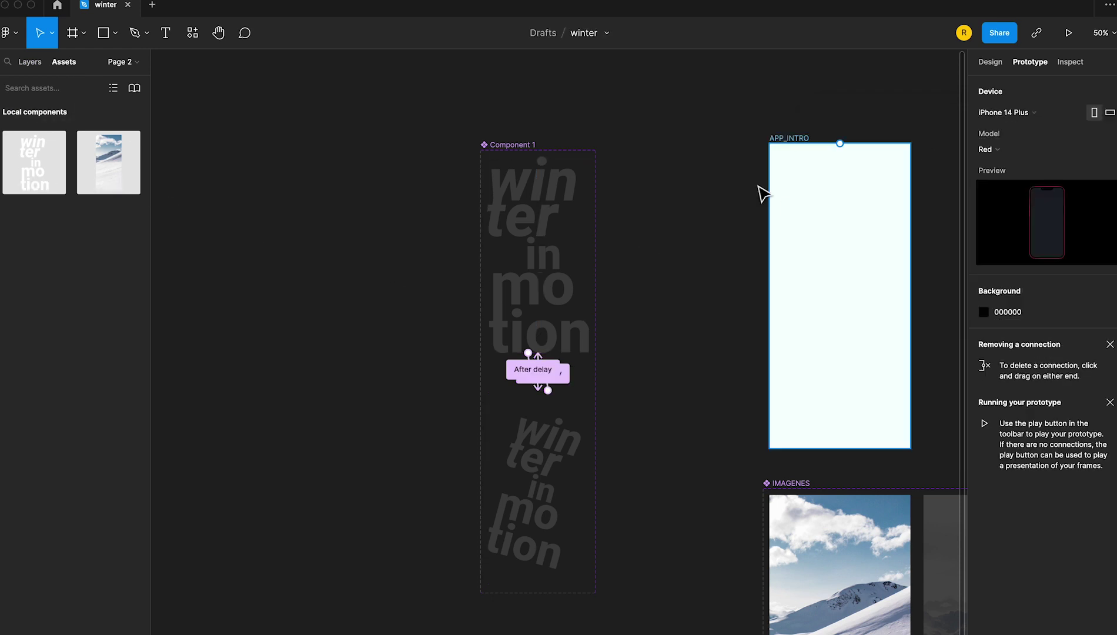
drag(785, 257, 541, 262)
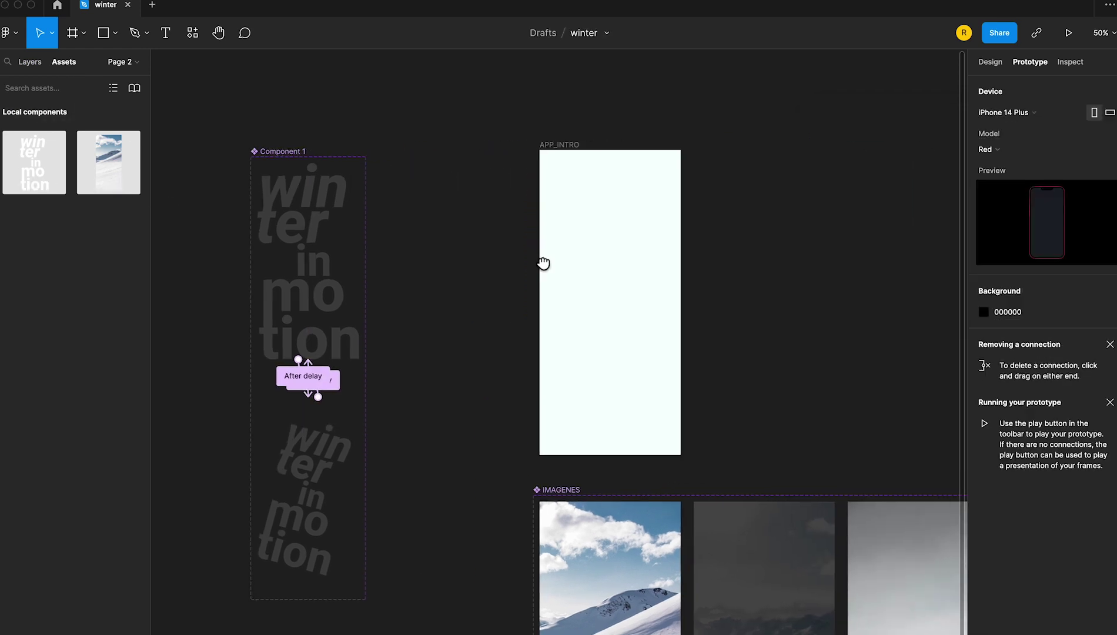
click(570, 143)
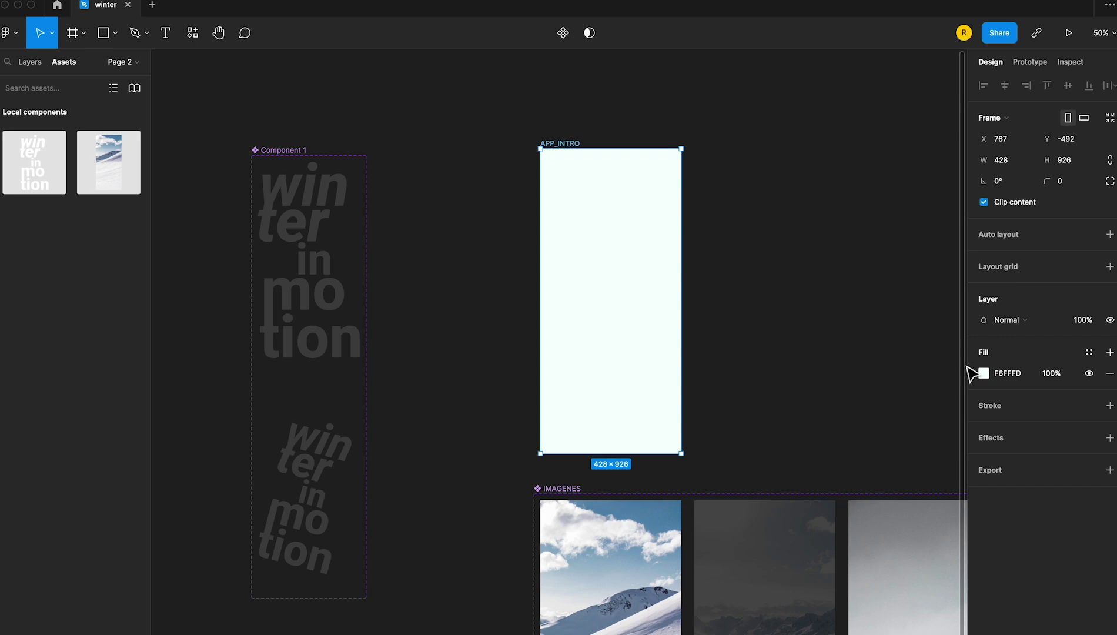
click(989, 371)
click(842, 378)
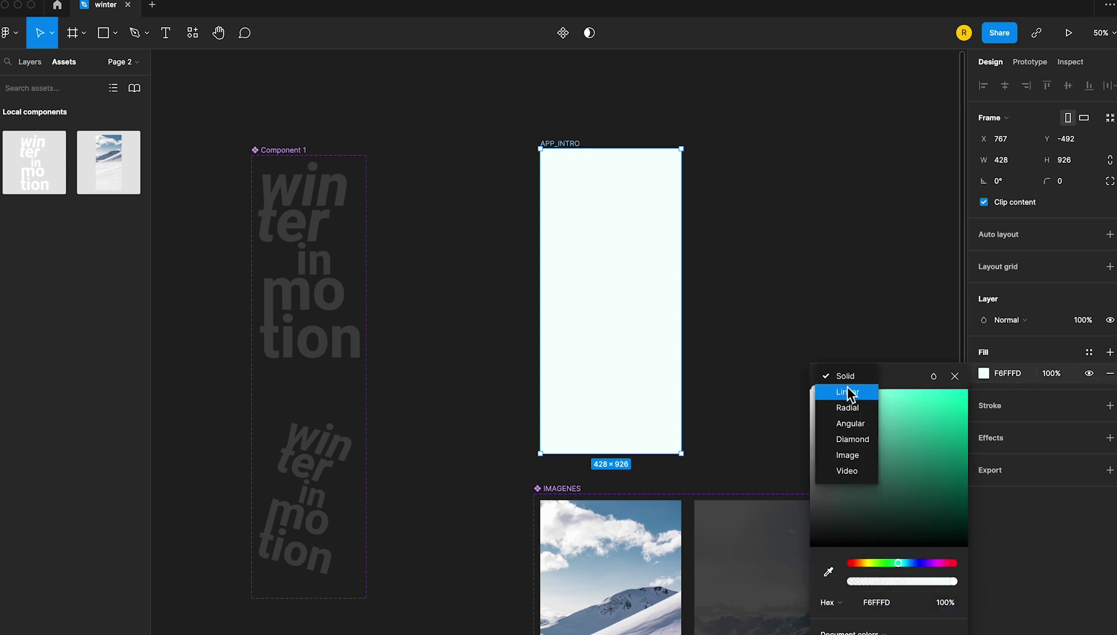
click(847, 392)
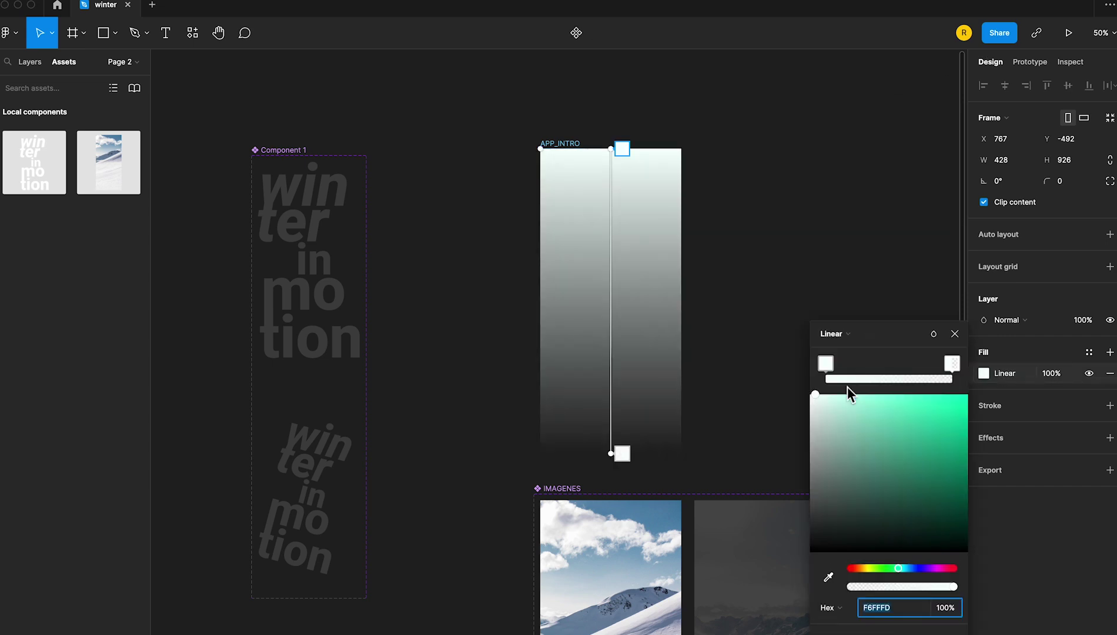
Set gradient stops teal-green to deep navy, running diagonally from top-left to bottom-right
click(921, 400)
click(951, 364)
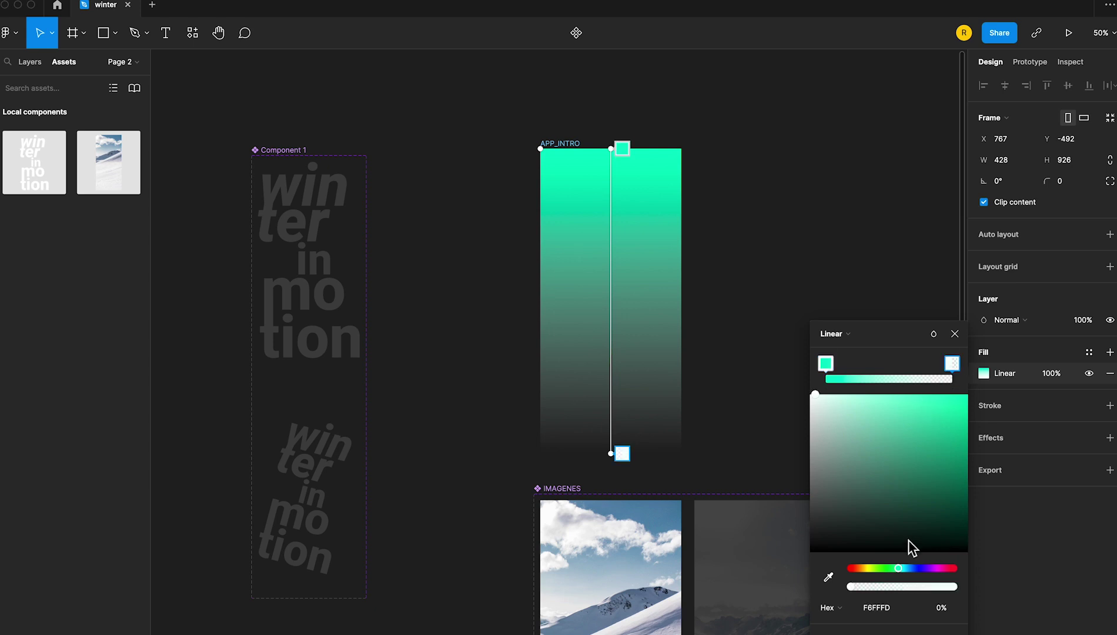
click(918, 567)
click(957, 450)
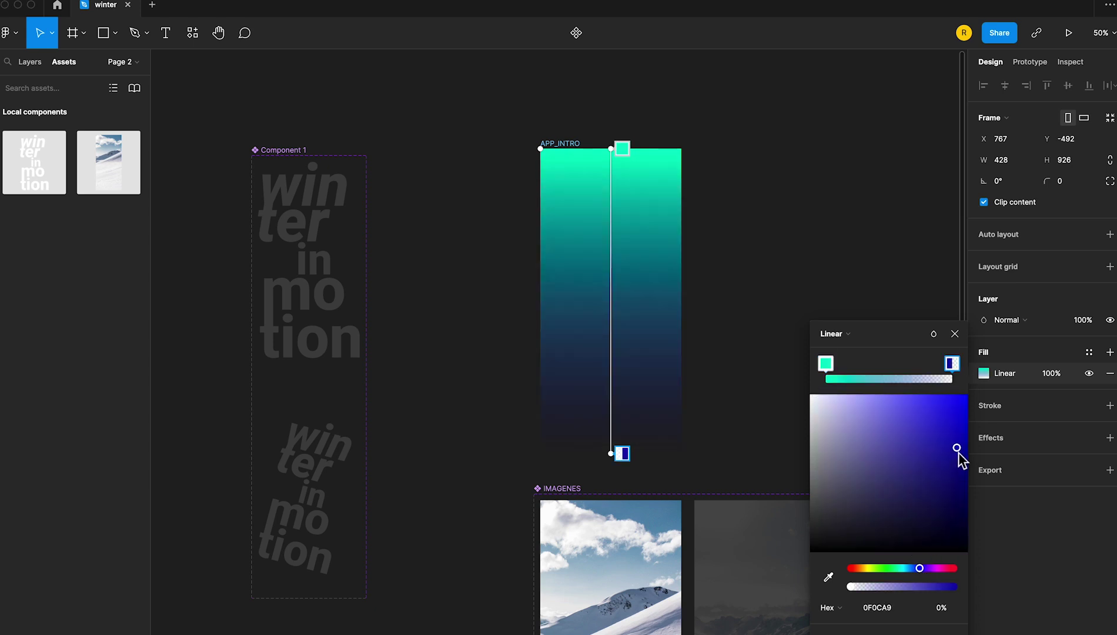
drag(614, 458, 695, 459)
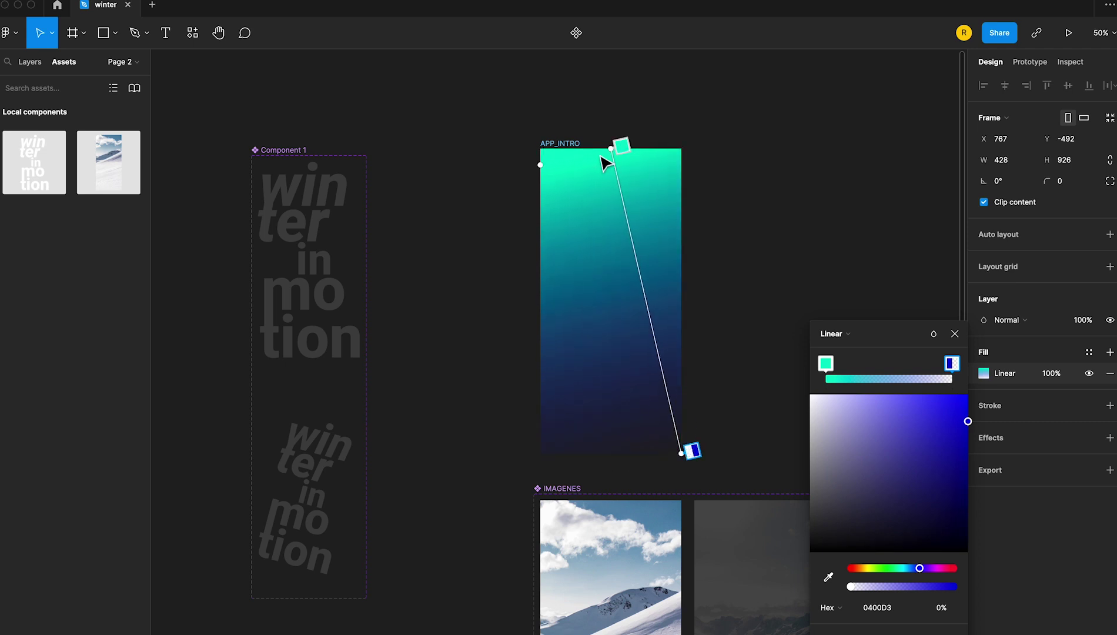
drag(616, 153, 549, 151)
key(Escape)
key(Escape)
Place the IMAGENES snow photo carousel in APP_INTRO, centred horizontally and vertically
drag(105, 162, 603, 252)
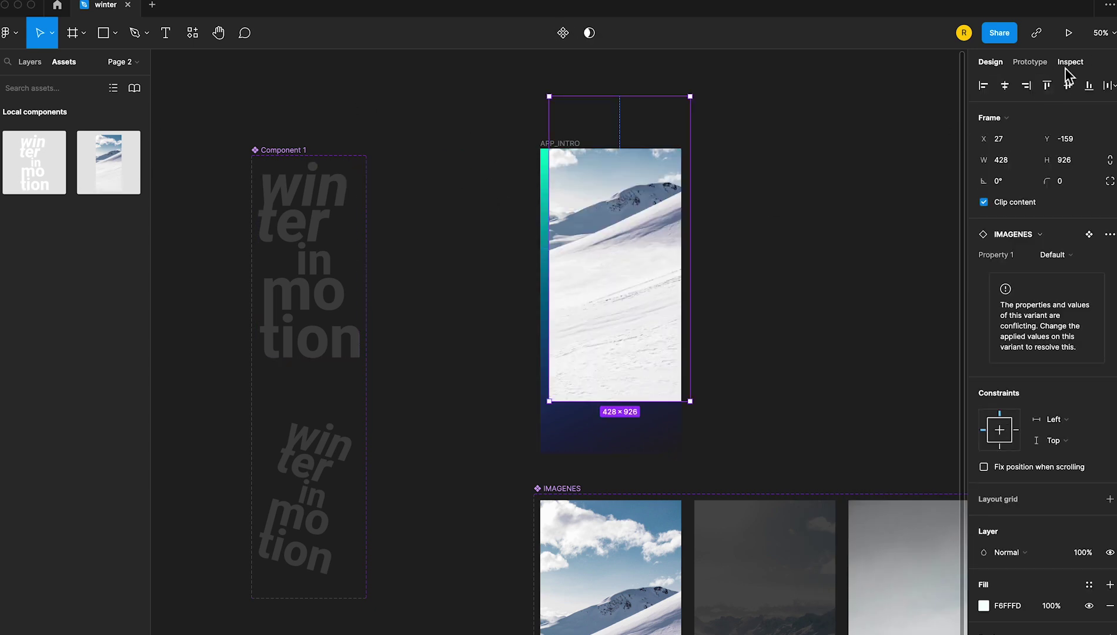
click(1005, 87)
click(1067, 86)
Add the 'winter in motion' Component 1 title centred in APP_INTRO, then reselect the frame
mouse_move(30, 172)
mouse_down()
mouse_move(622, 276)
mouse_move(615, 296)
mouse_up()
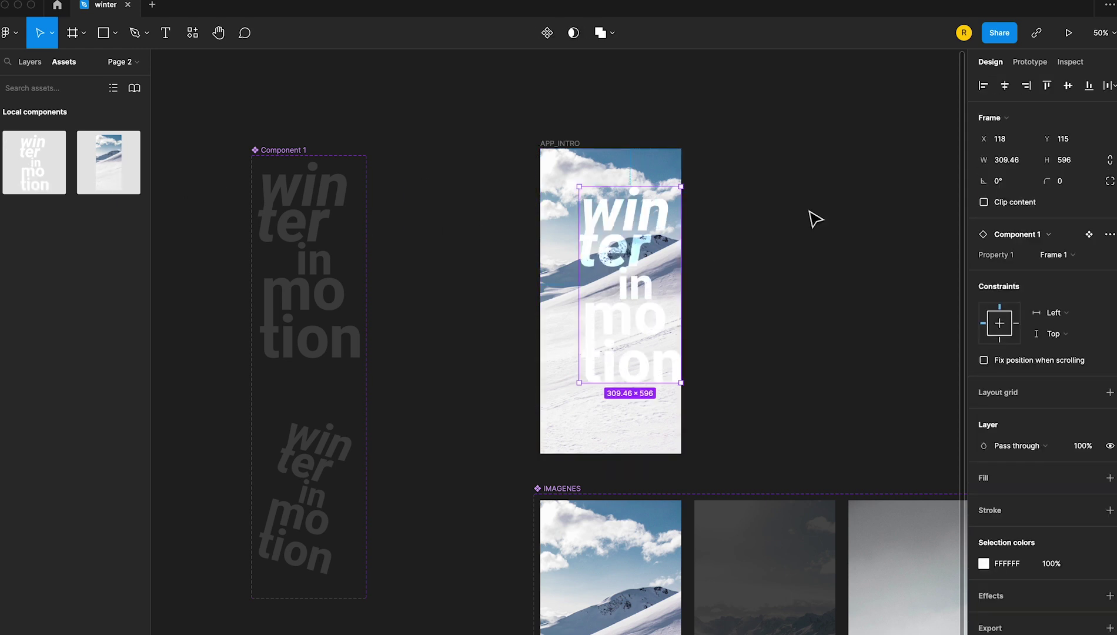
click(1005, 87)
click(1067, 87)
click(807, 194)
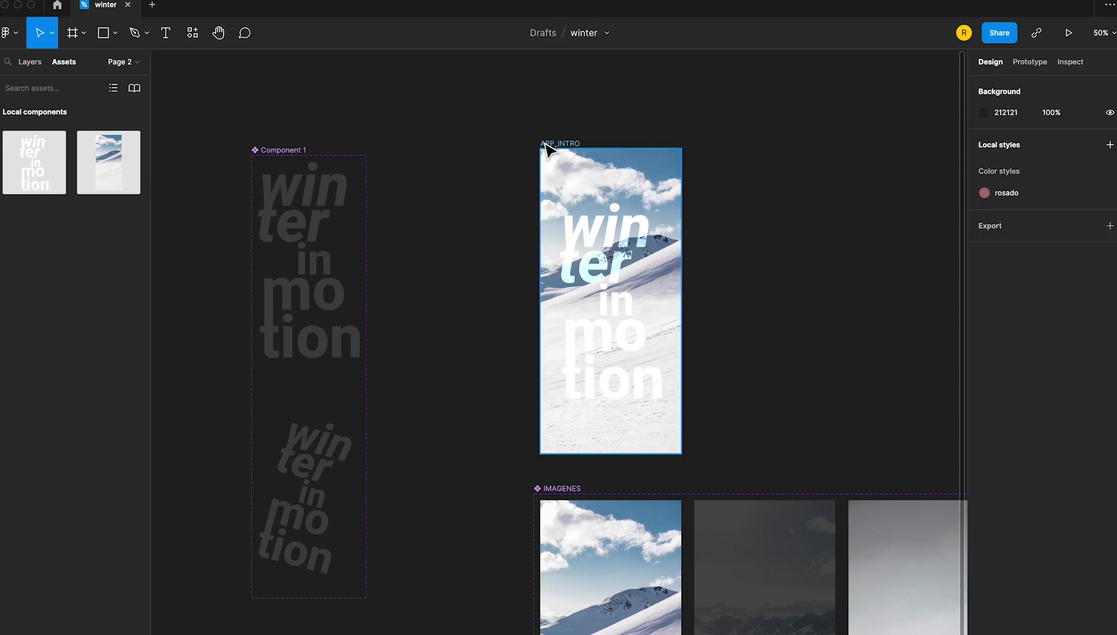
click(546, 148)
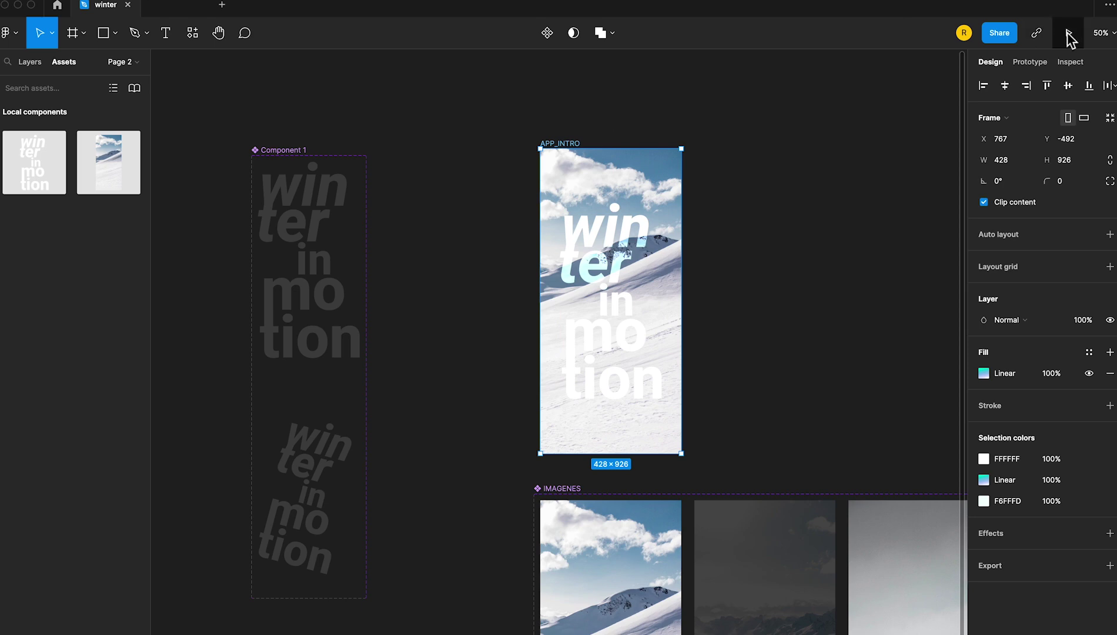
Present the APP_INTRO screen as a prototype preview
click(1067, 33)
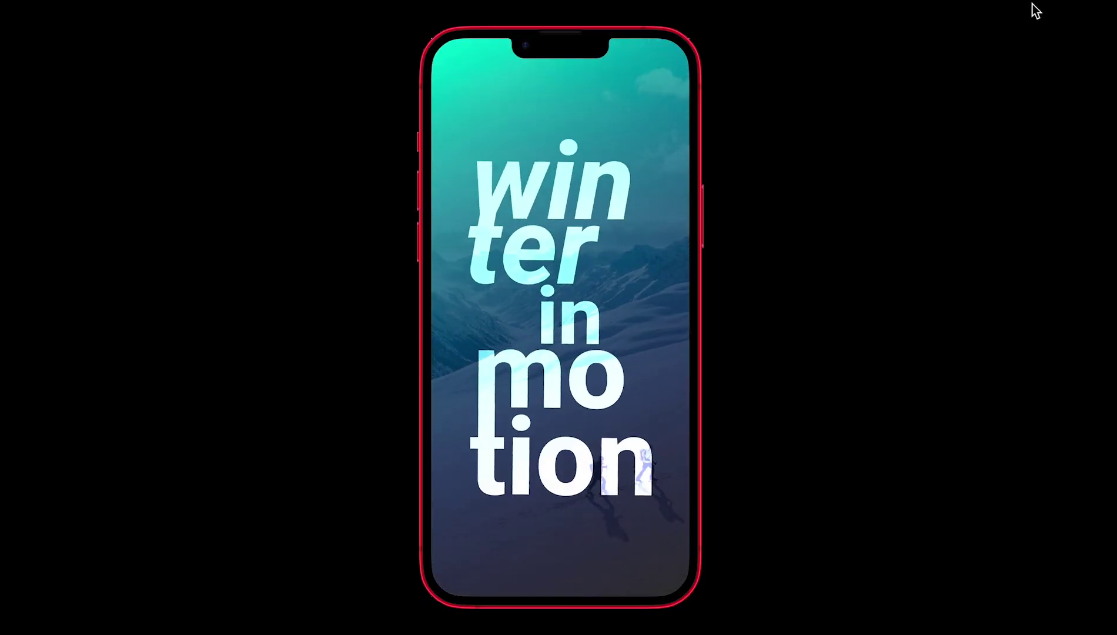